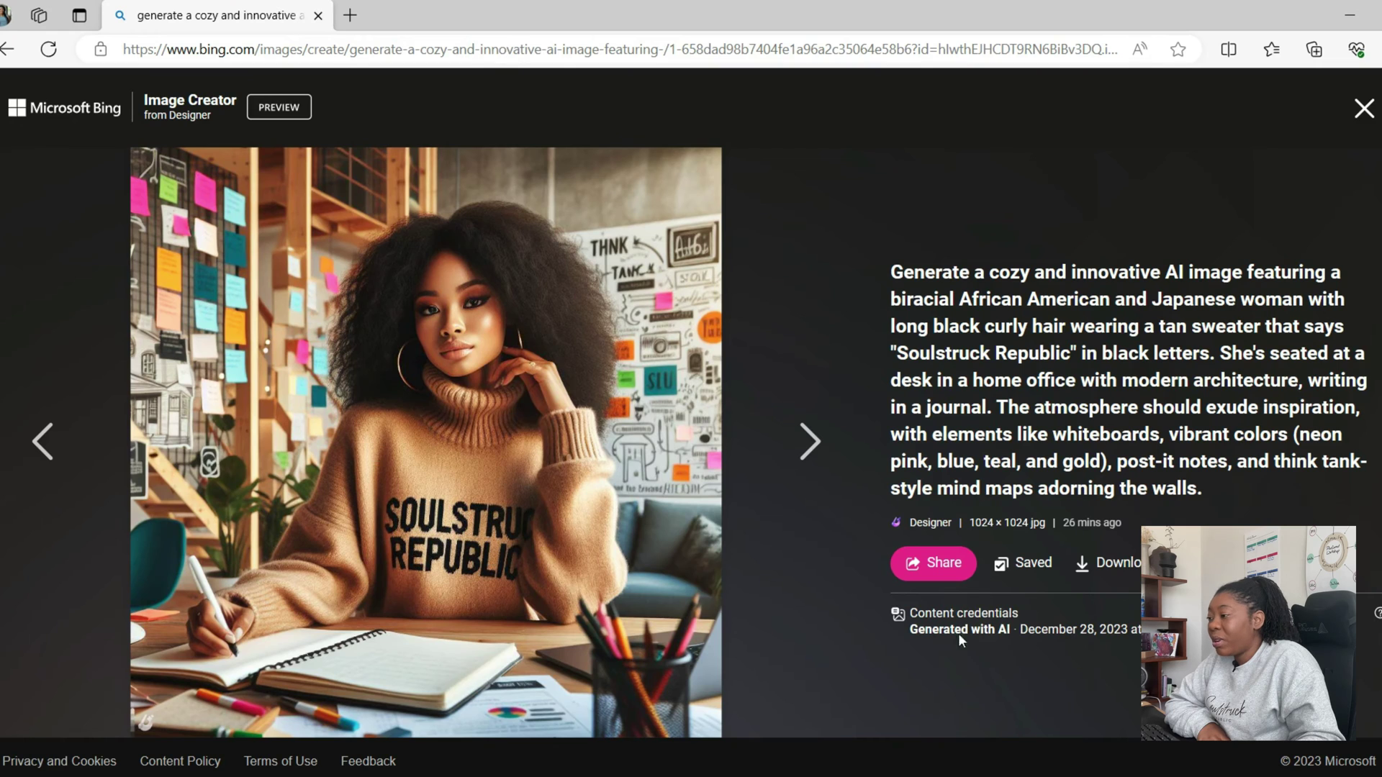
Step: Download the Bing Image Creator picture as a .jpg and return to the blank Canva presentation
left_click(1108, 568)
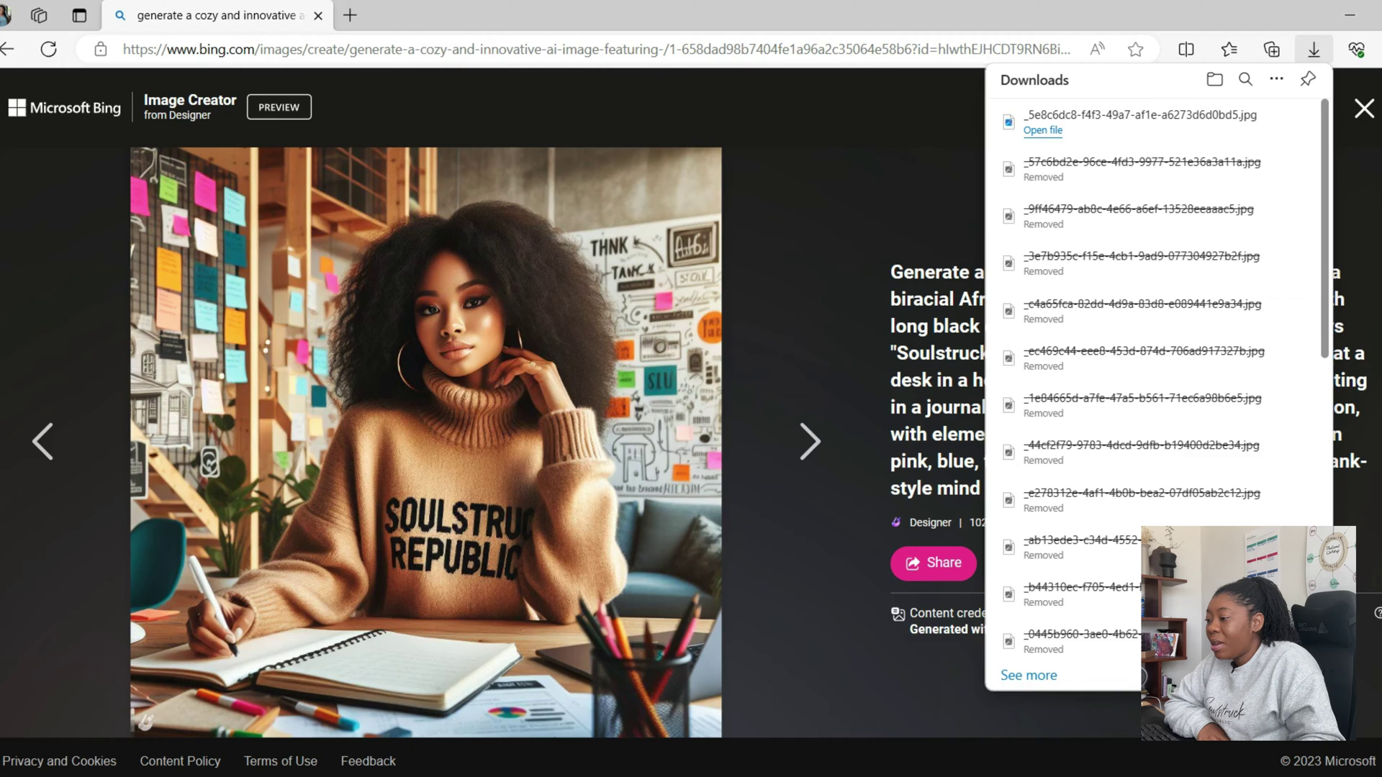
mouse_move(700, 773)
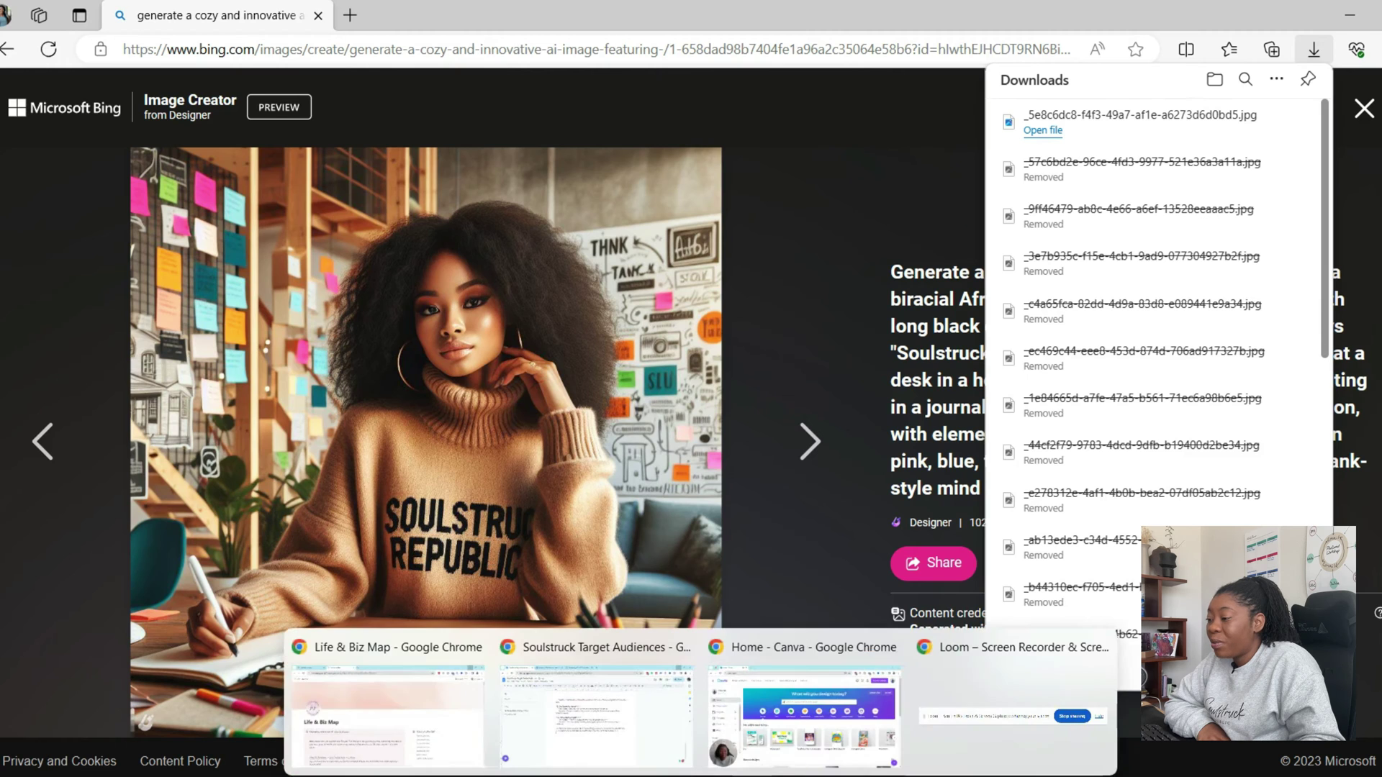
left_click(784, 712)
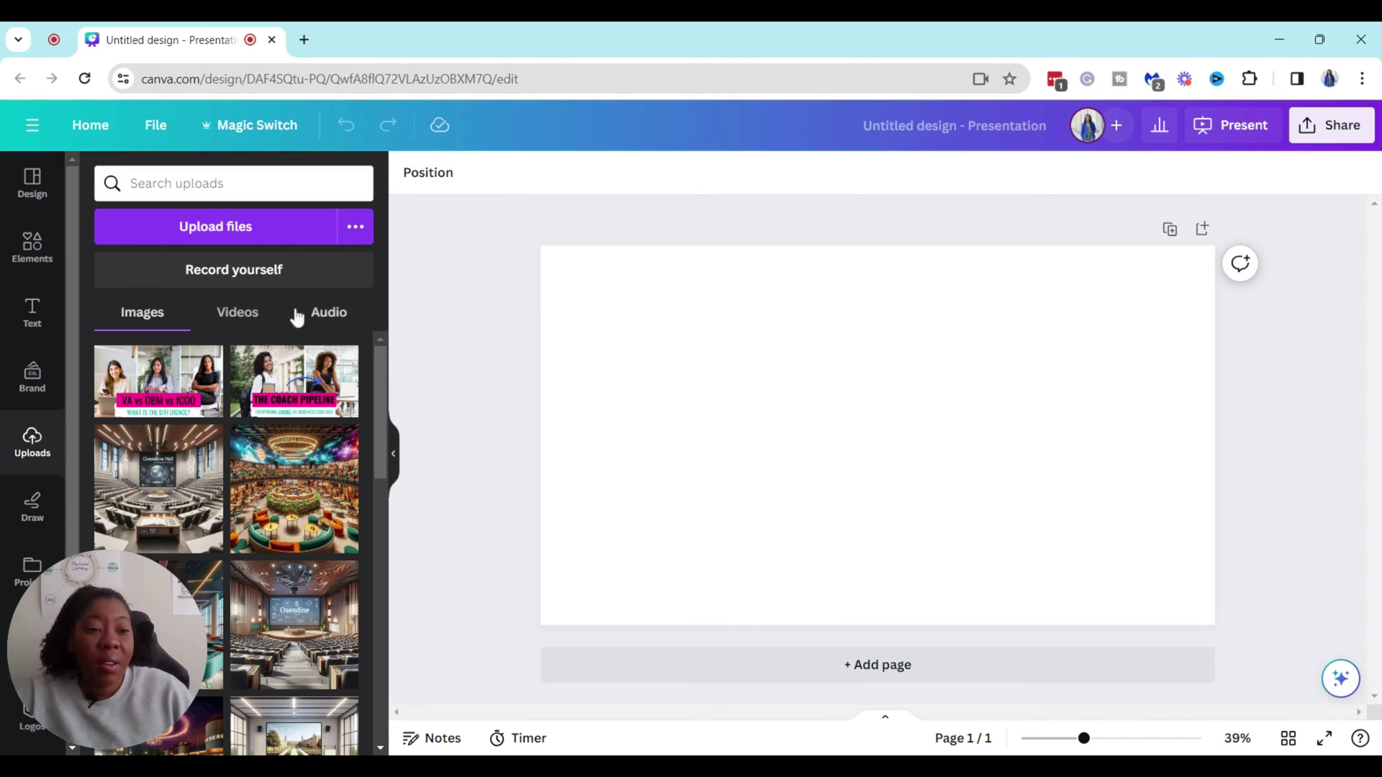
Step: Upload the downloaded Bing .jpg so it appears first among Canva's uploaded images
left_click(209, 234)
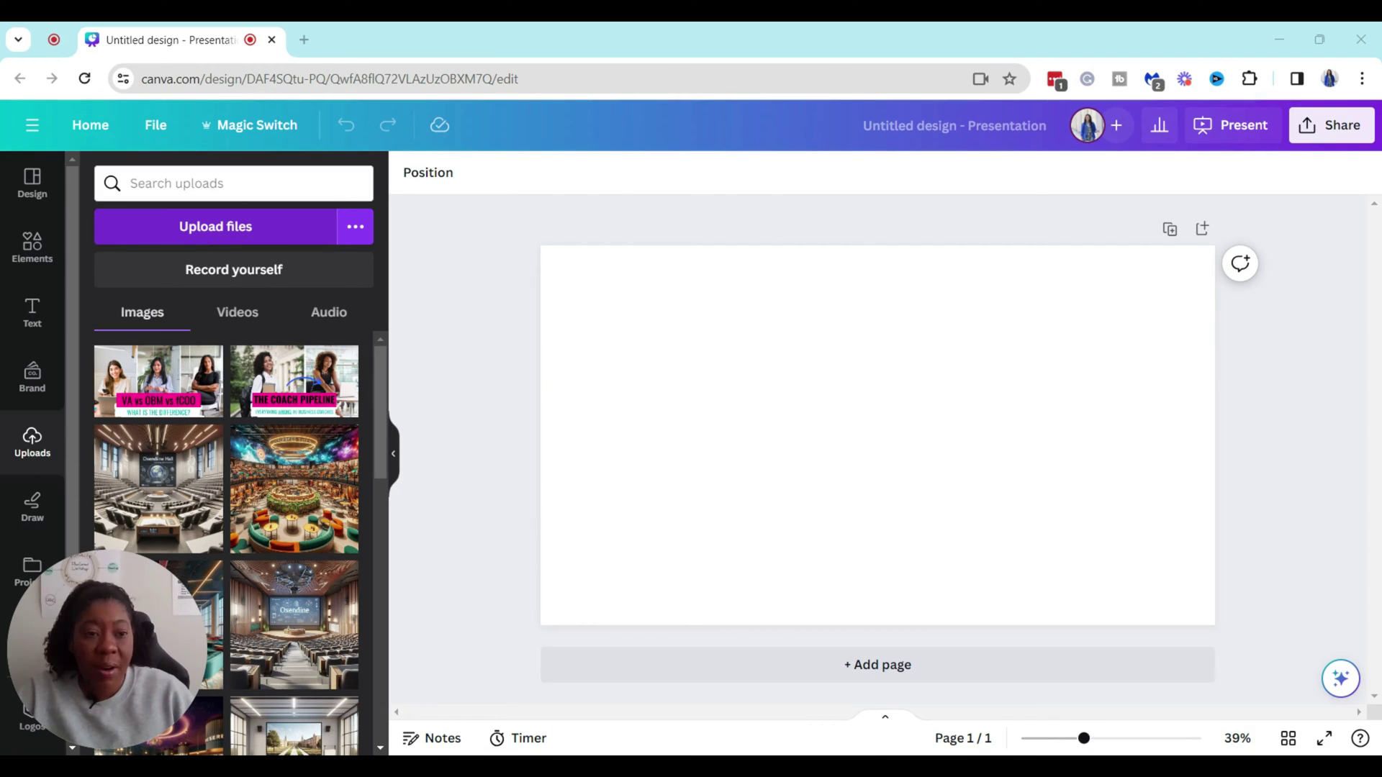
key("Return")
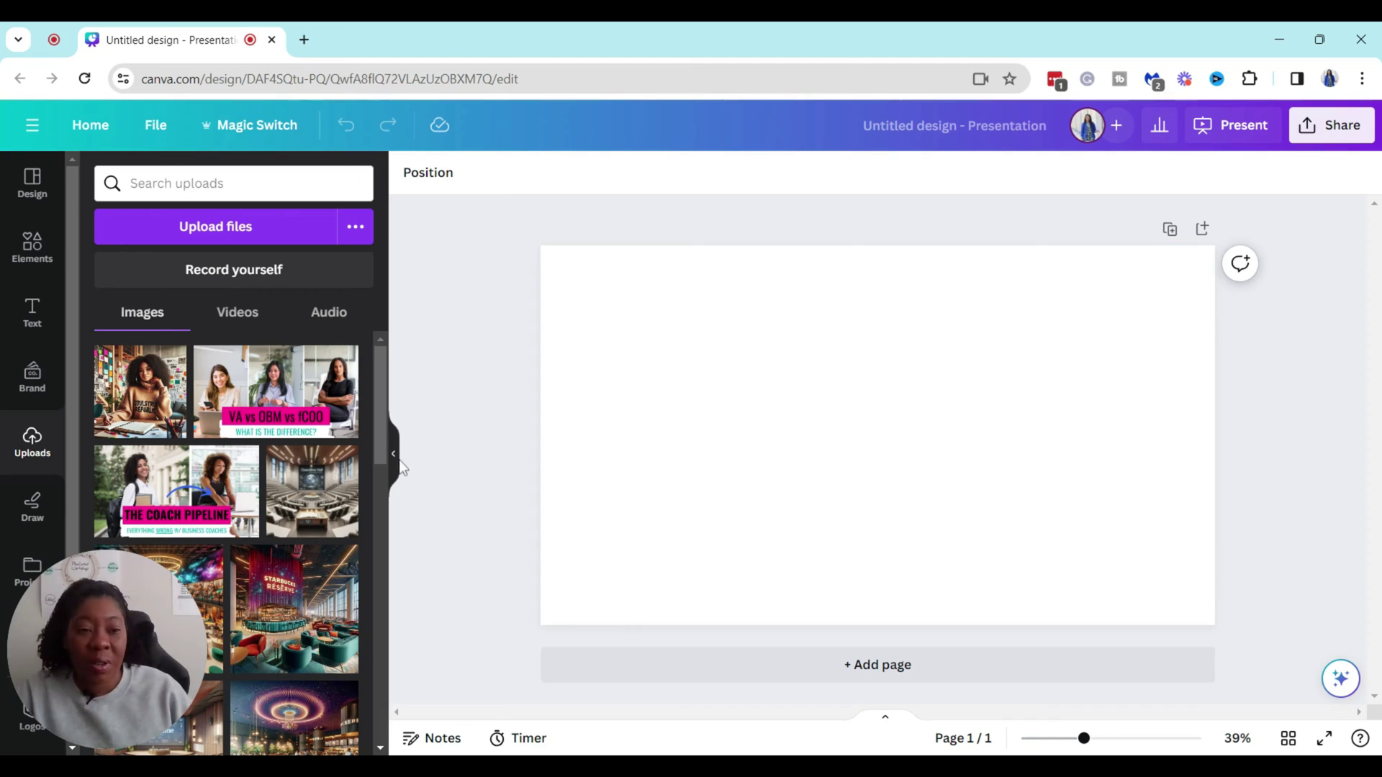
Step: Place the uploaded desk photo centred on the page and browse Elements down to Grids
left_click(129, 413)
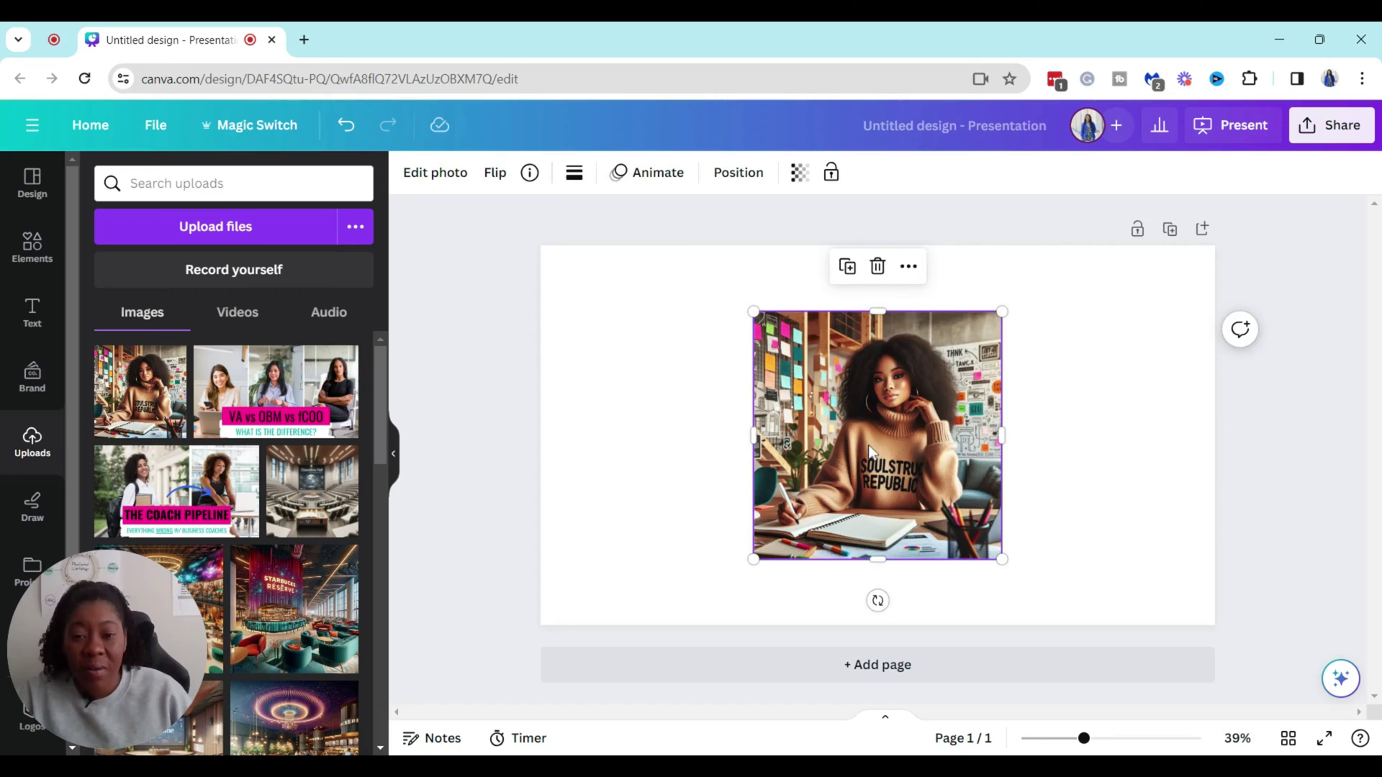
mouse_move(870, 454)
left_mouse_down()
mouse_move(850, 432)
mouse_move(868, 442)
left_mouse_up()
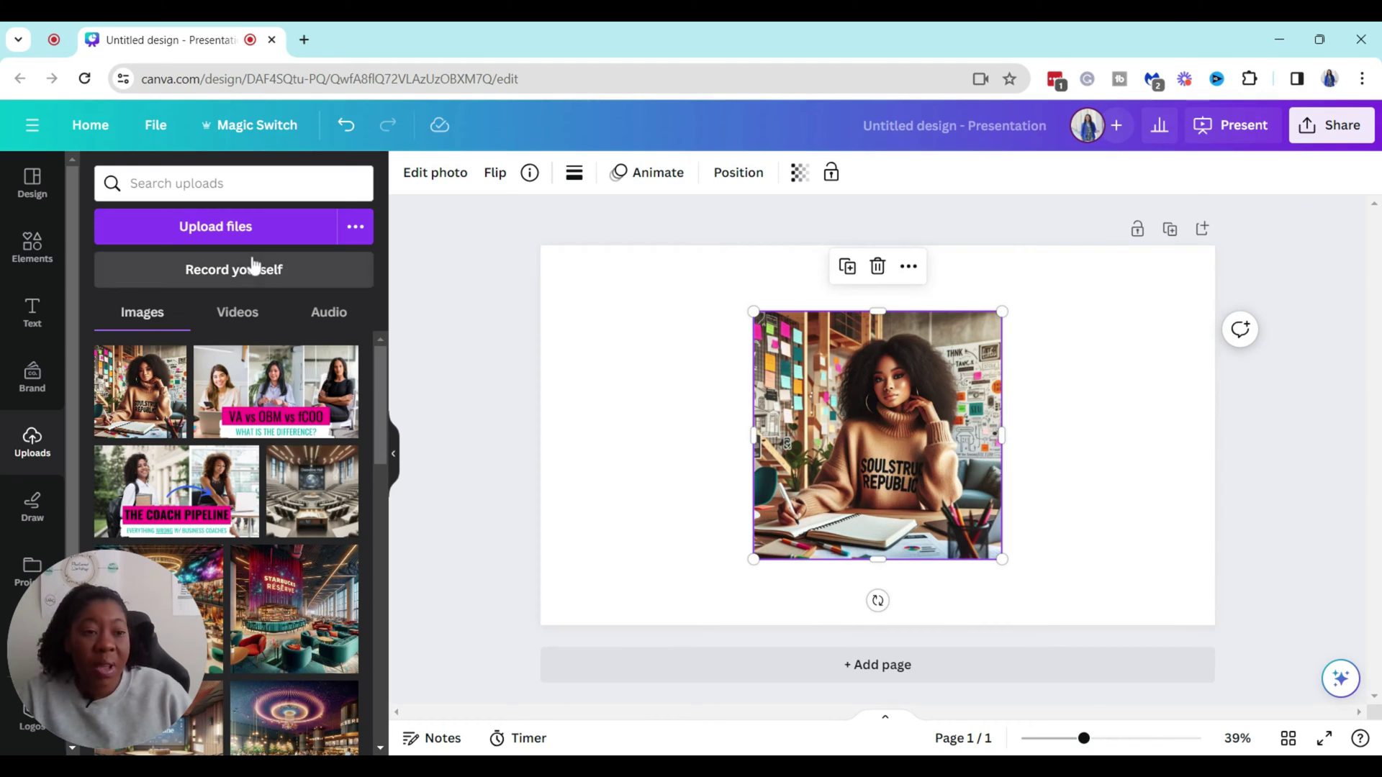
left_click(40, 247)
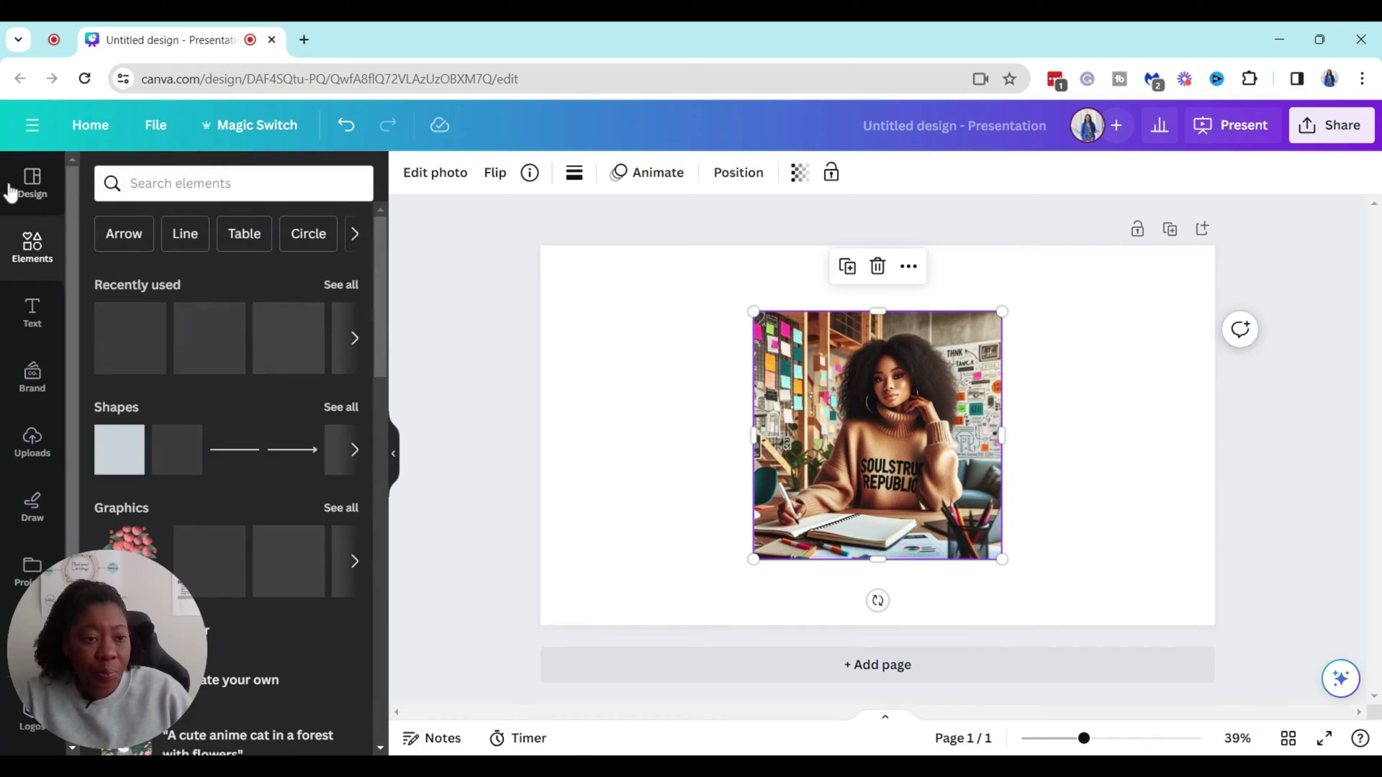
scroll(257, 408, "down", 10)
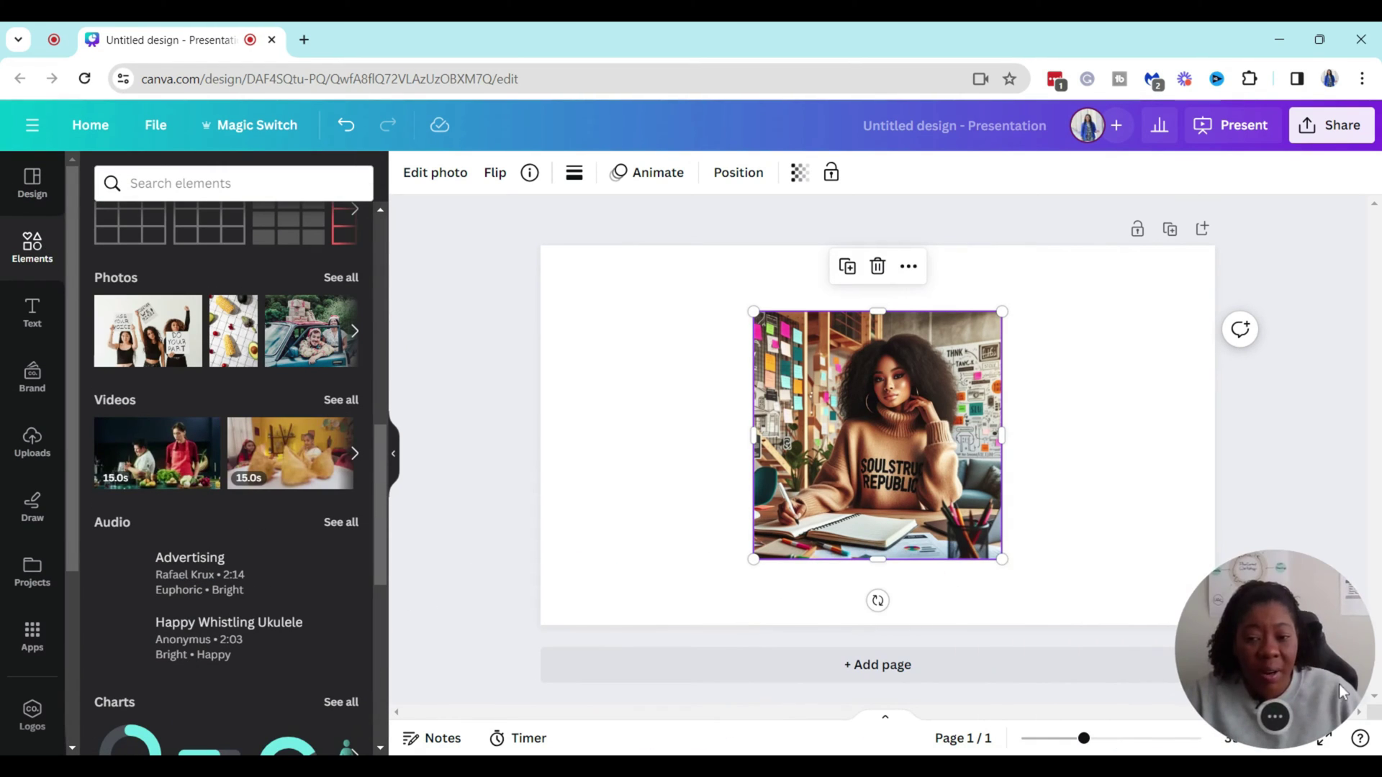
scroll(159, 454, "down", 7)
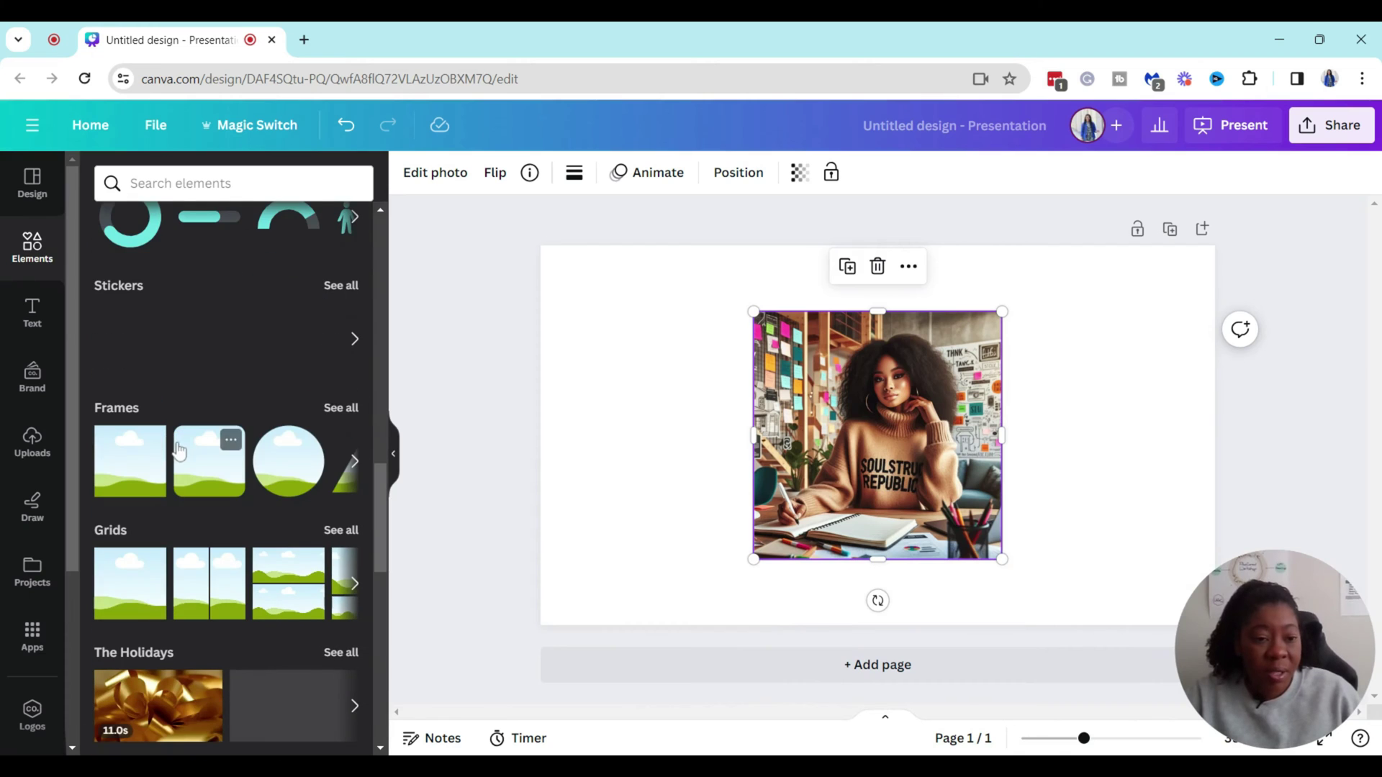
Step: Add the sky-and-hills grid, fill it with the photo, and crop to shift the photo down
left_click(132, 615)
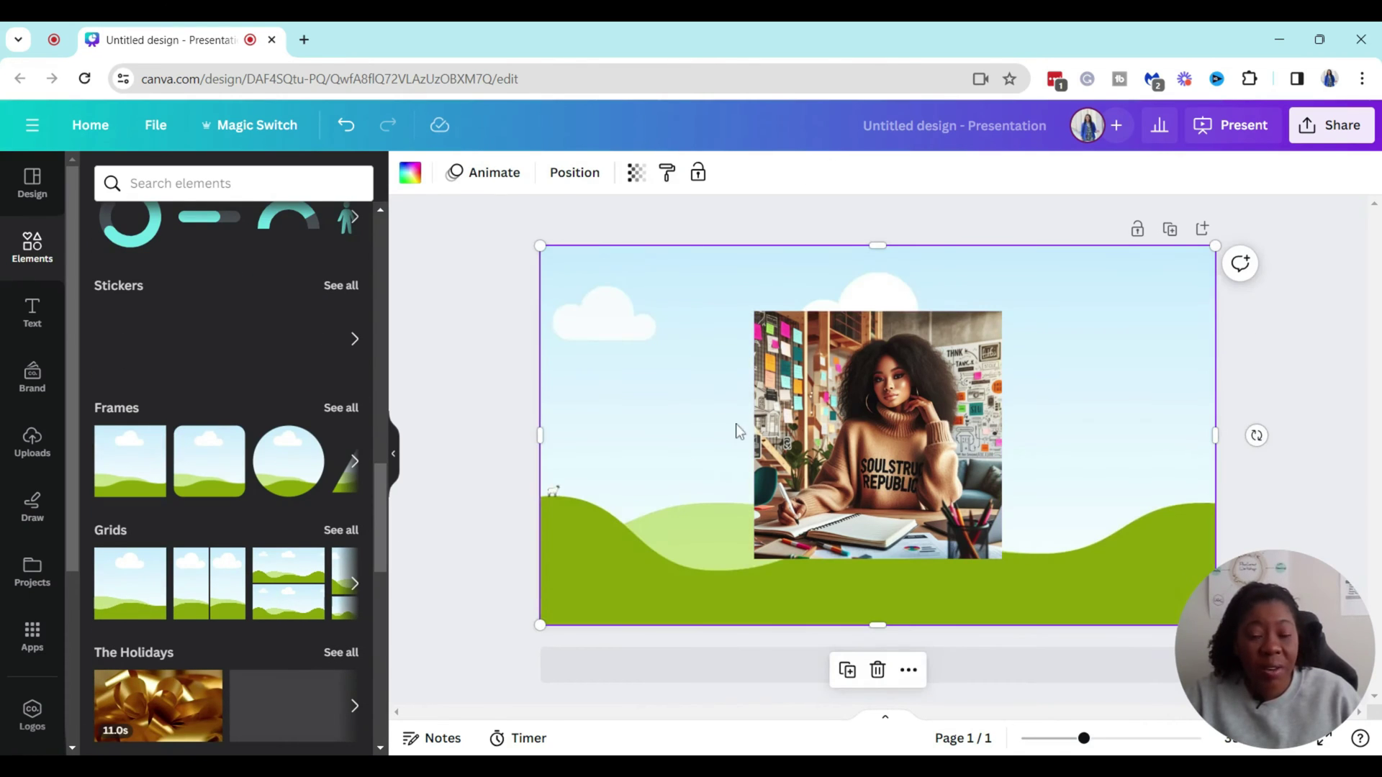
left_click_drag(920, 432, 884, 351)
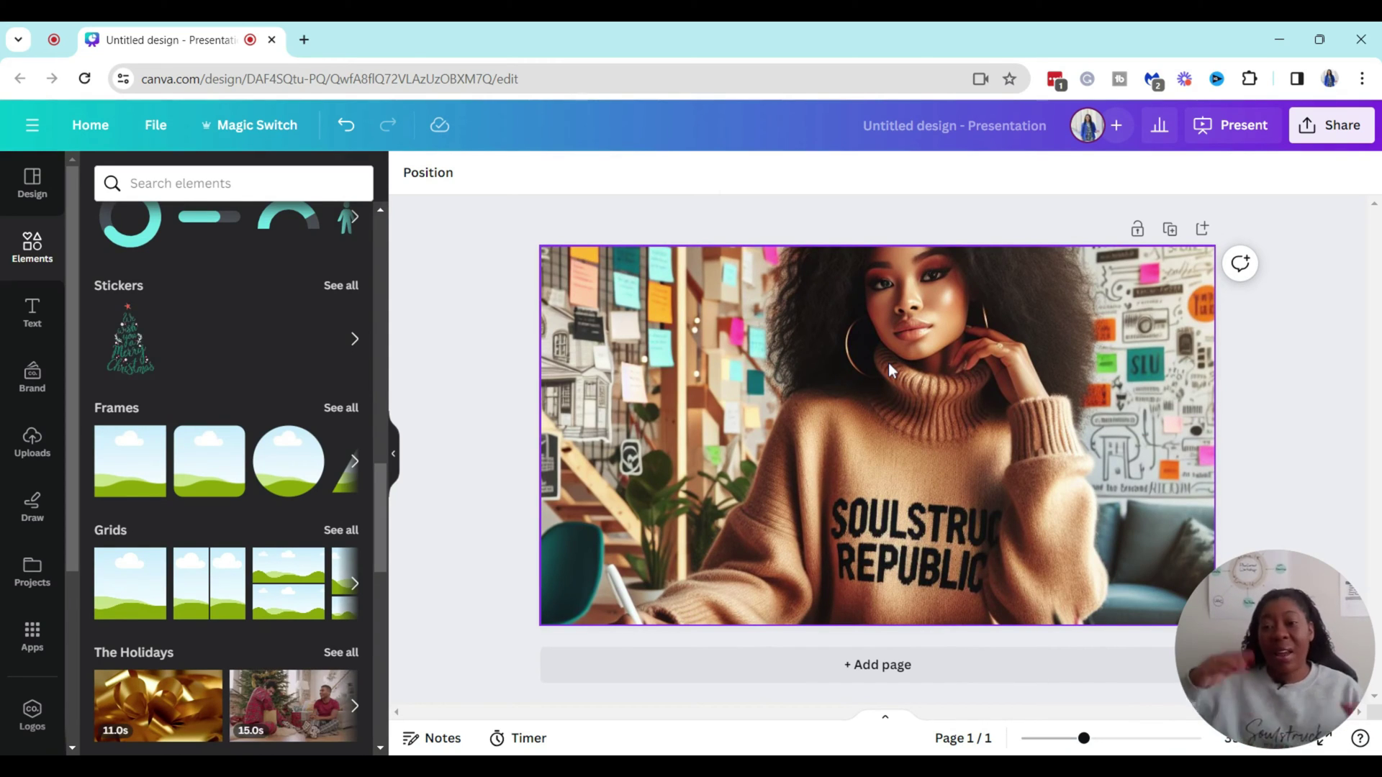
left_click(909, 369)
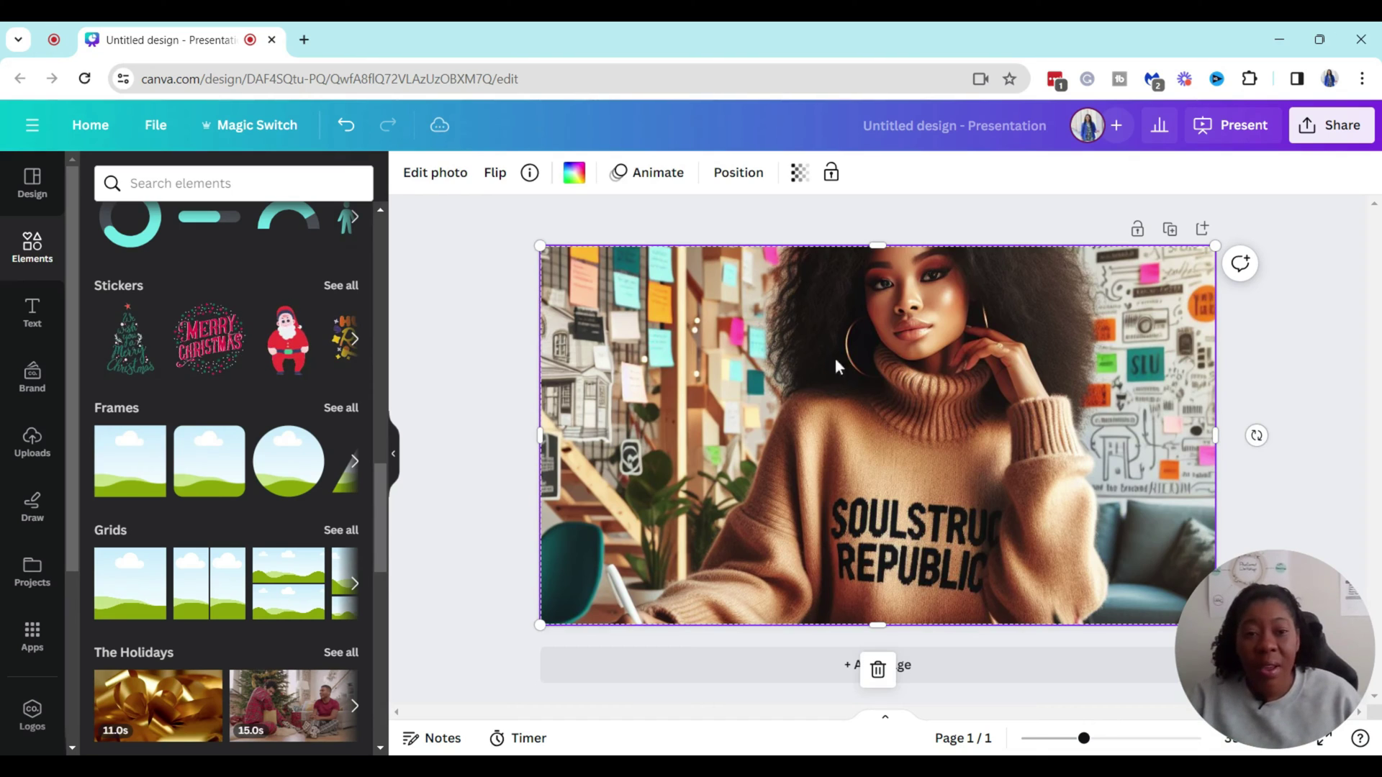
left_click(436, 172)
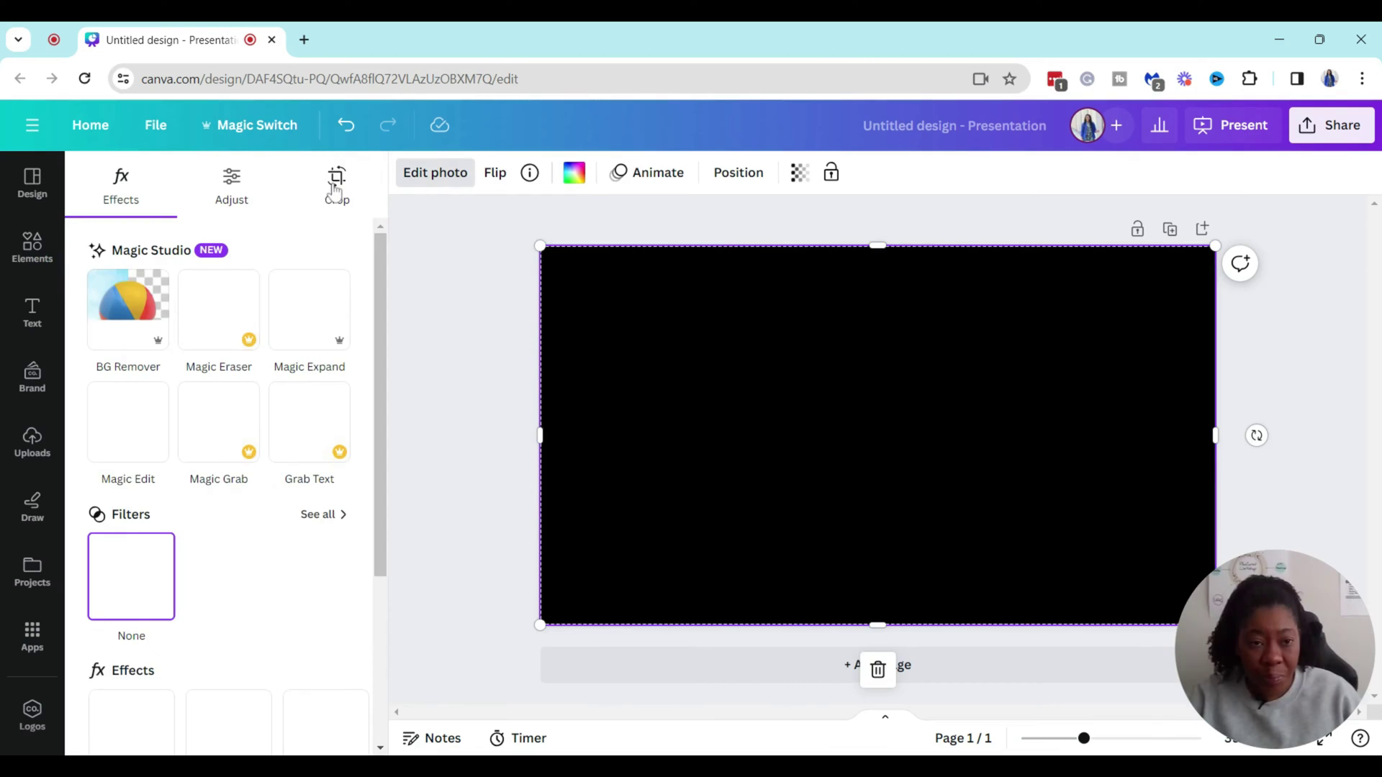
left_click(334, 189)
left_click_drag(774, 360, 779, 484)
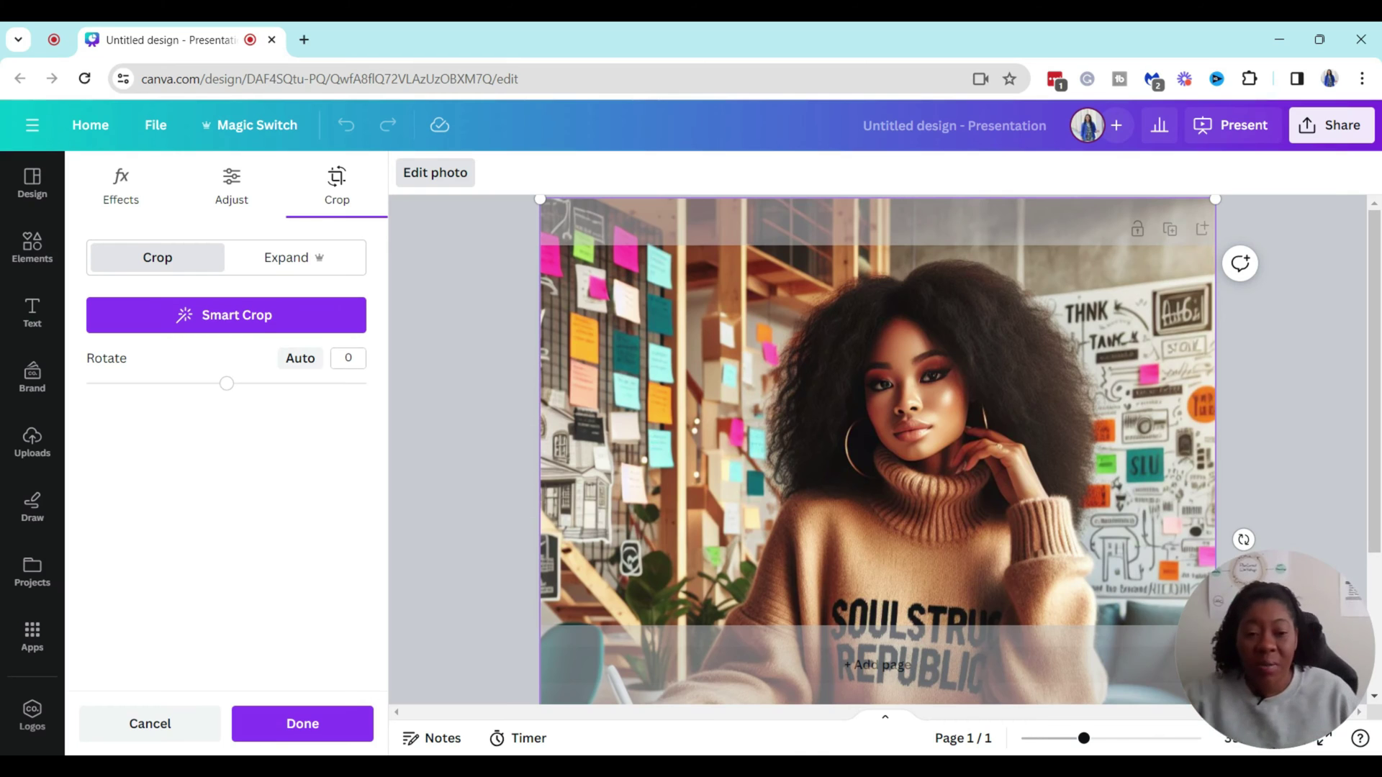
left_click(302, 724)
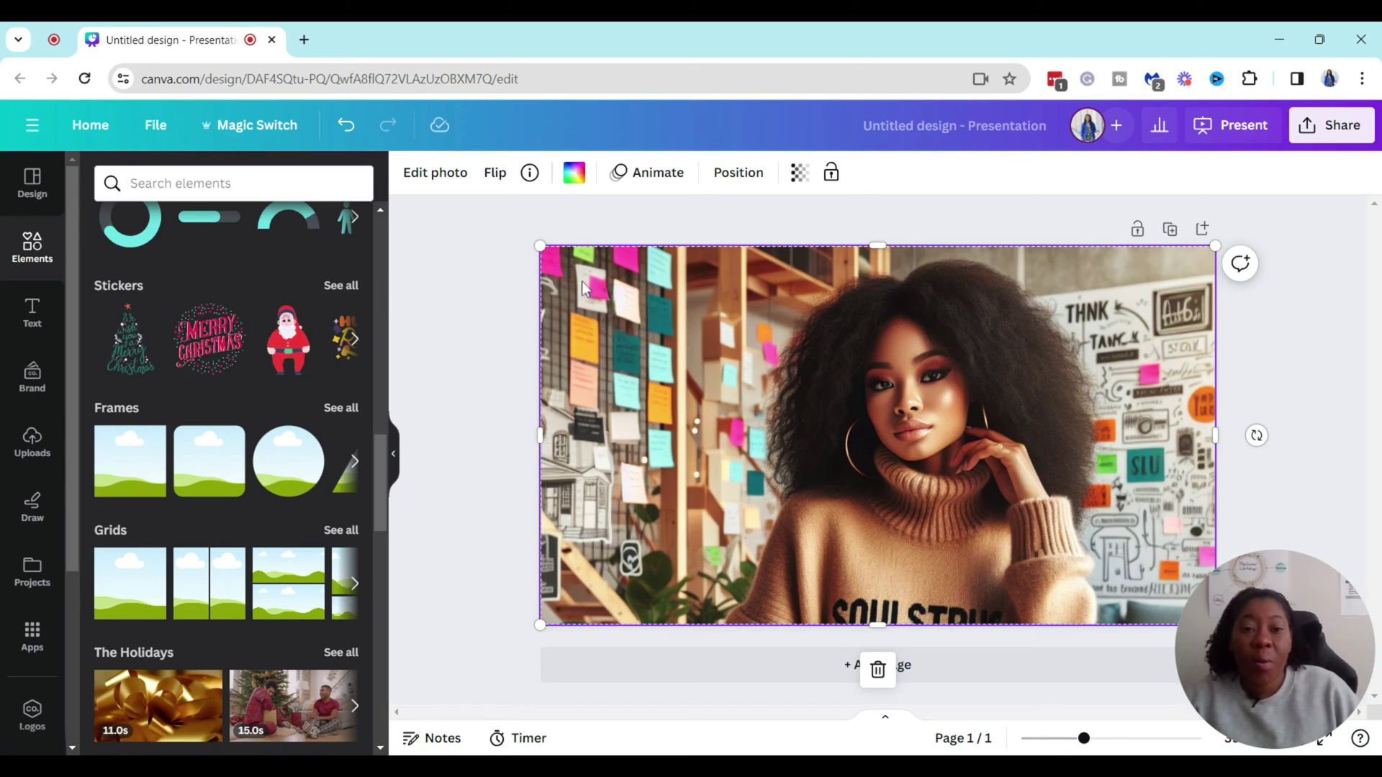
Step: Delete both the photo and the sky-and-hills grid to leave a blank page
right_click(1024, 403)
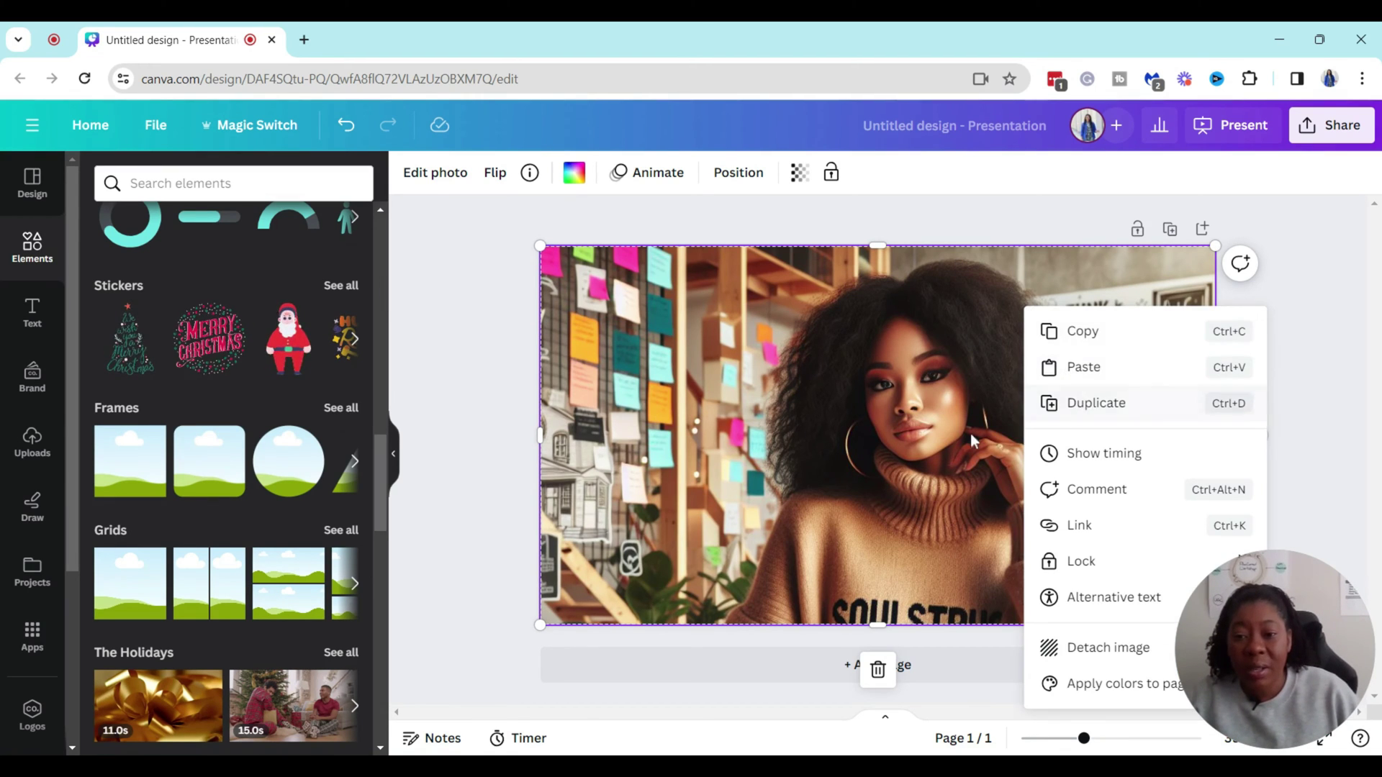
key("Escape")
key("Delete")
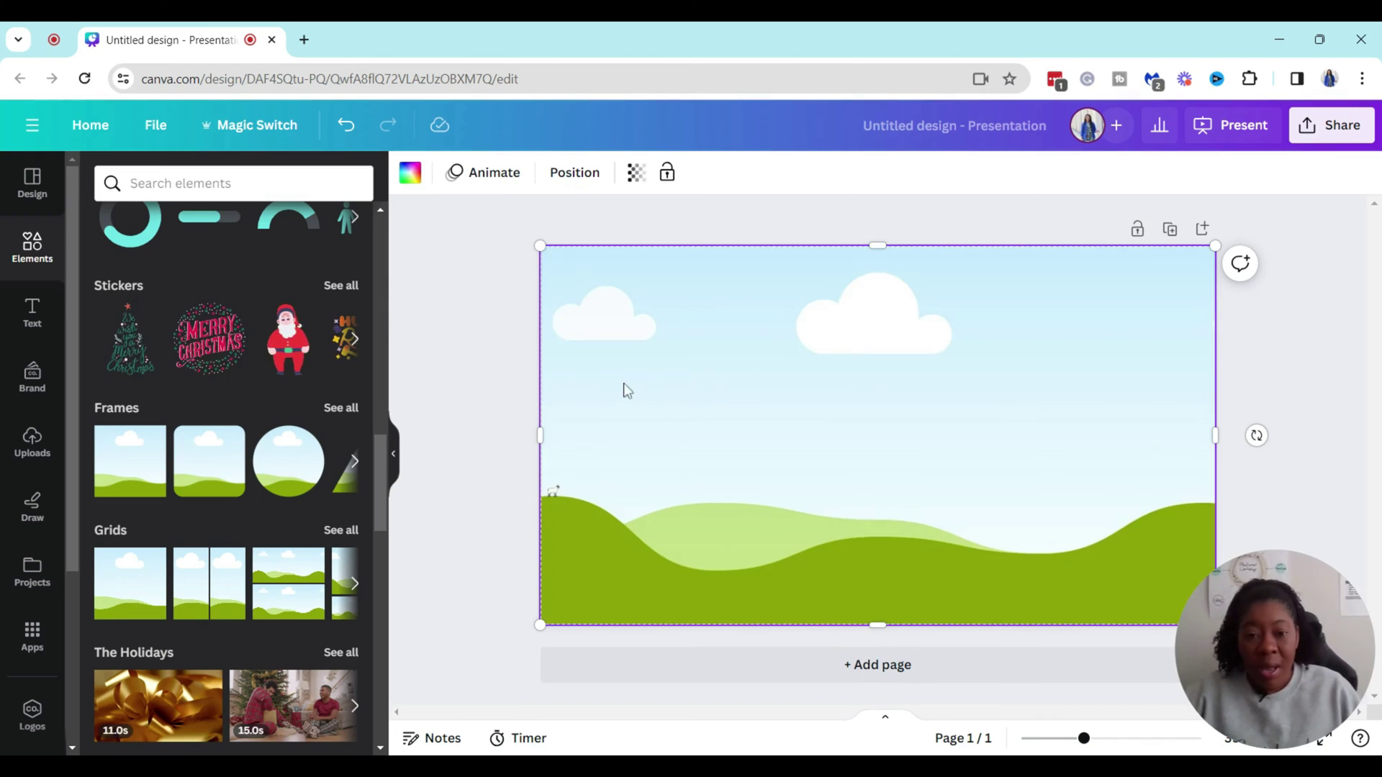
key("Delete")
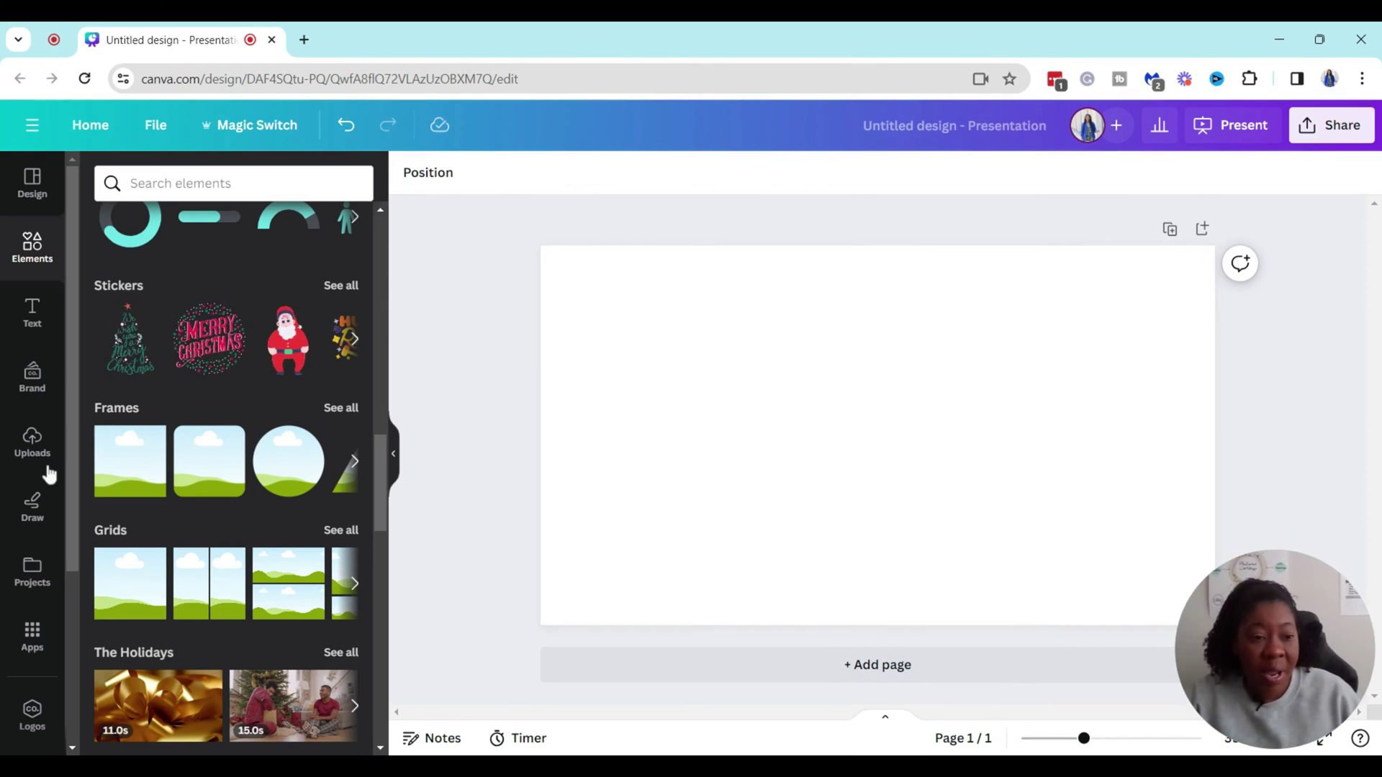
Step: Re-add the desk photo from Uploads and enlarge it to fill most of the page height
left_click(32, 442)
left_click(156, 401)
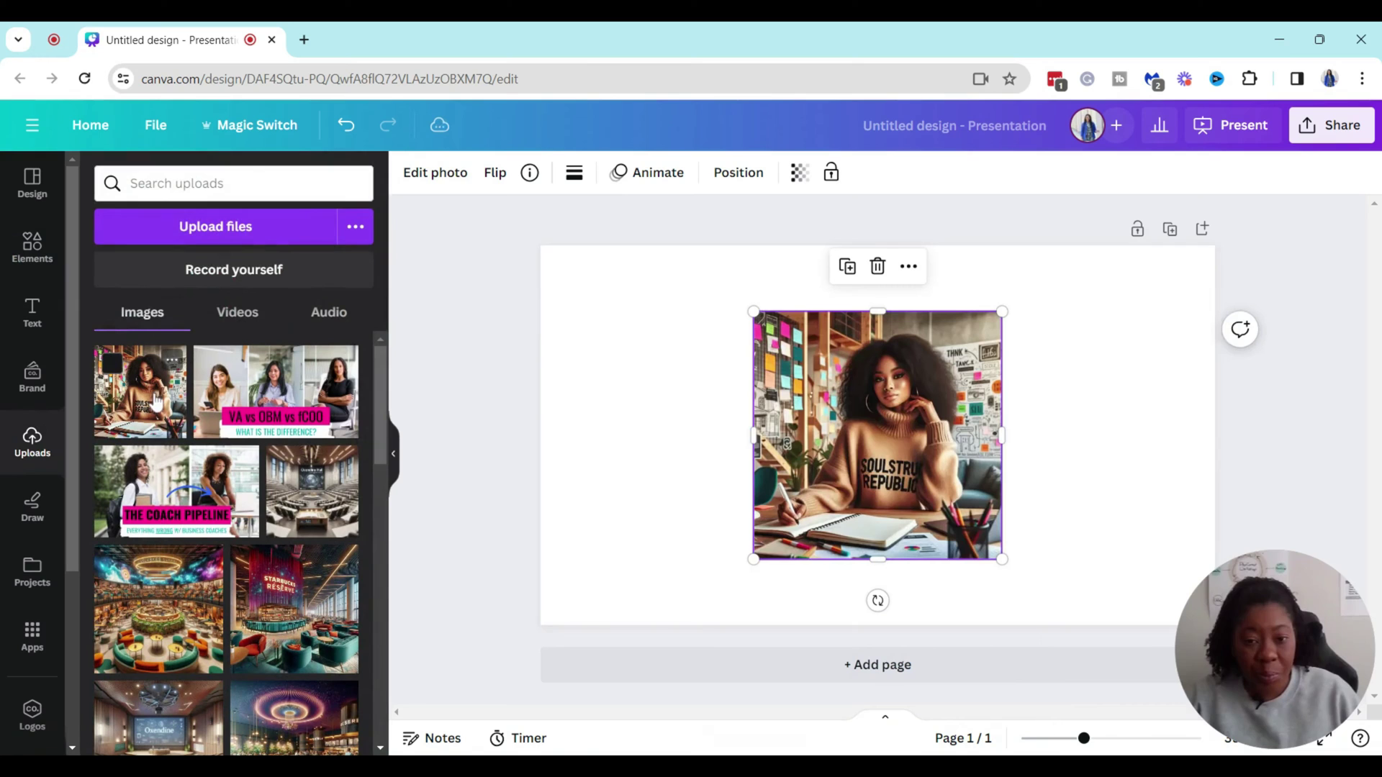
mouse_move(869, 432)
left_mouse_down()
mouse_move(853, 417)
mouse_move(850, 434)
mouse_move(870, 432)
left_mouse_up()
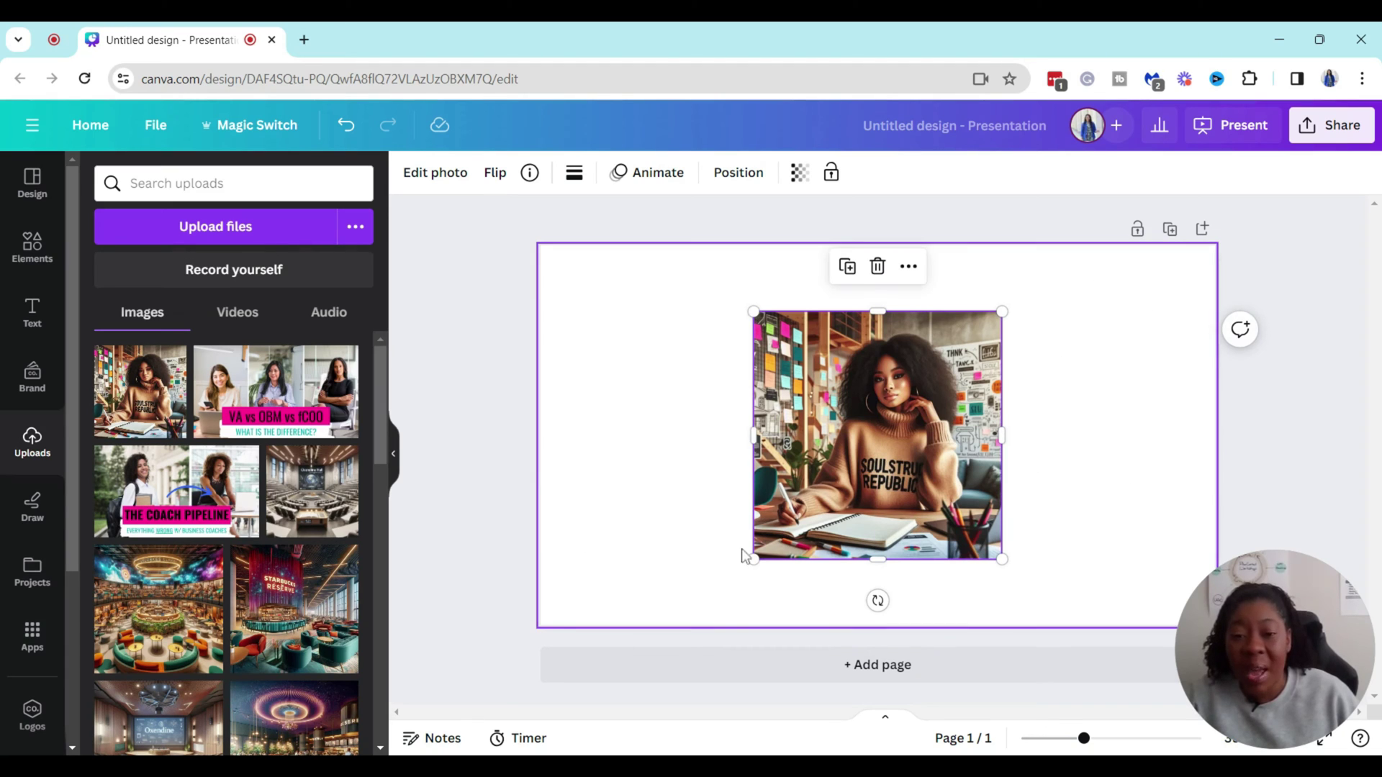
left_click_drag(747, 564, 710, 582)
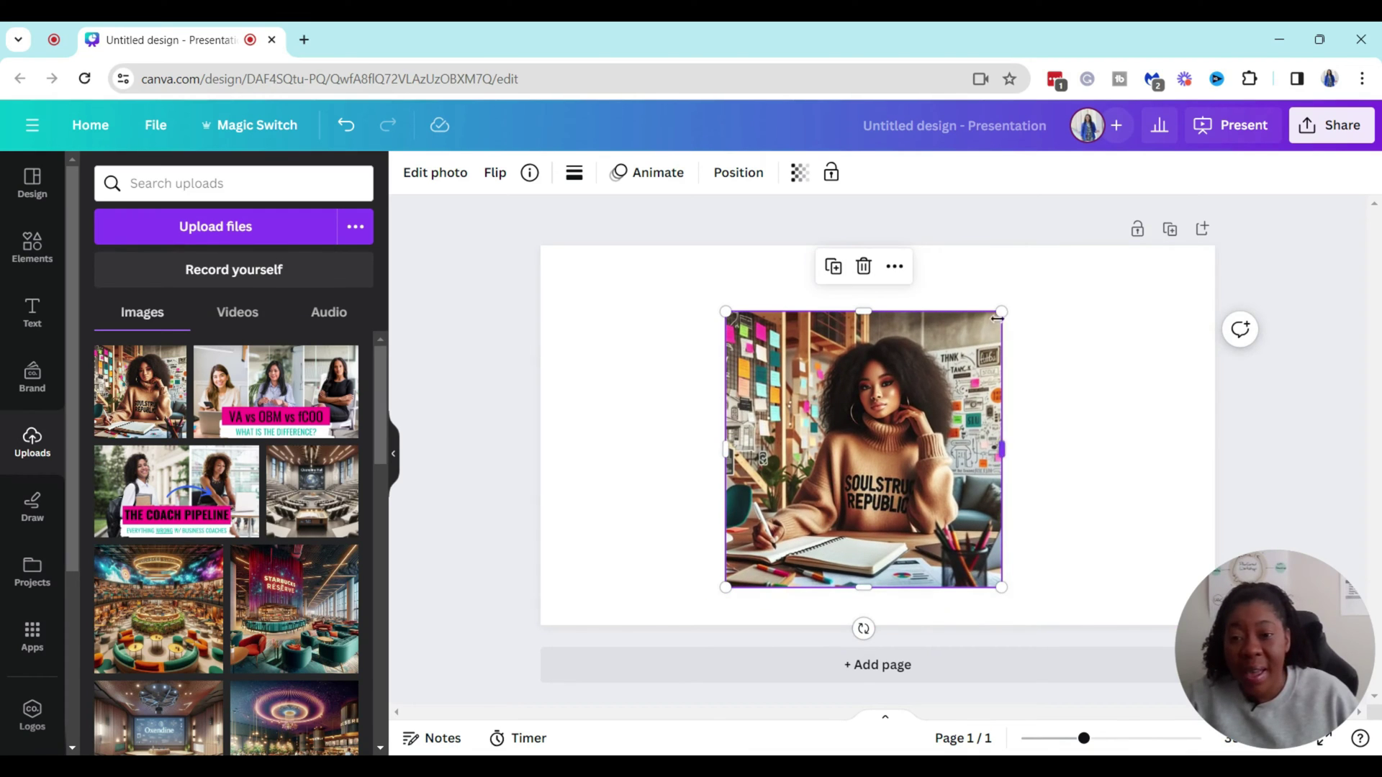
left_click_drag(1002, 312, 1028, 284)
left_click_drag(864, 418, 860, 418)
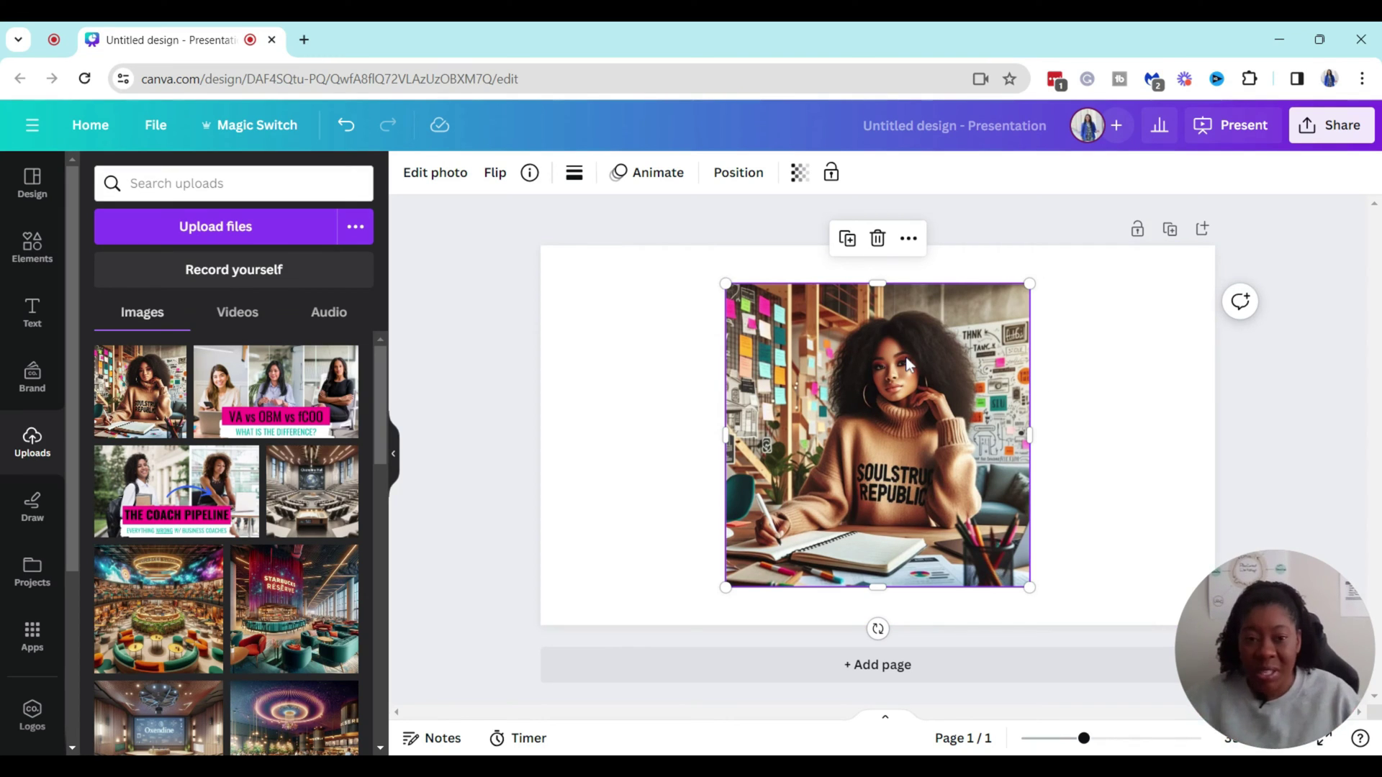
Step: Magic Expand the photo to Whole Page, generating four wider 16:9 versions
left_click(432, 173)
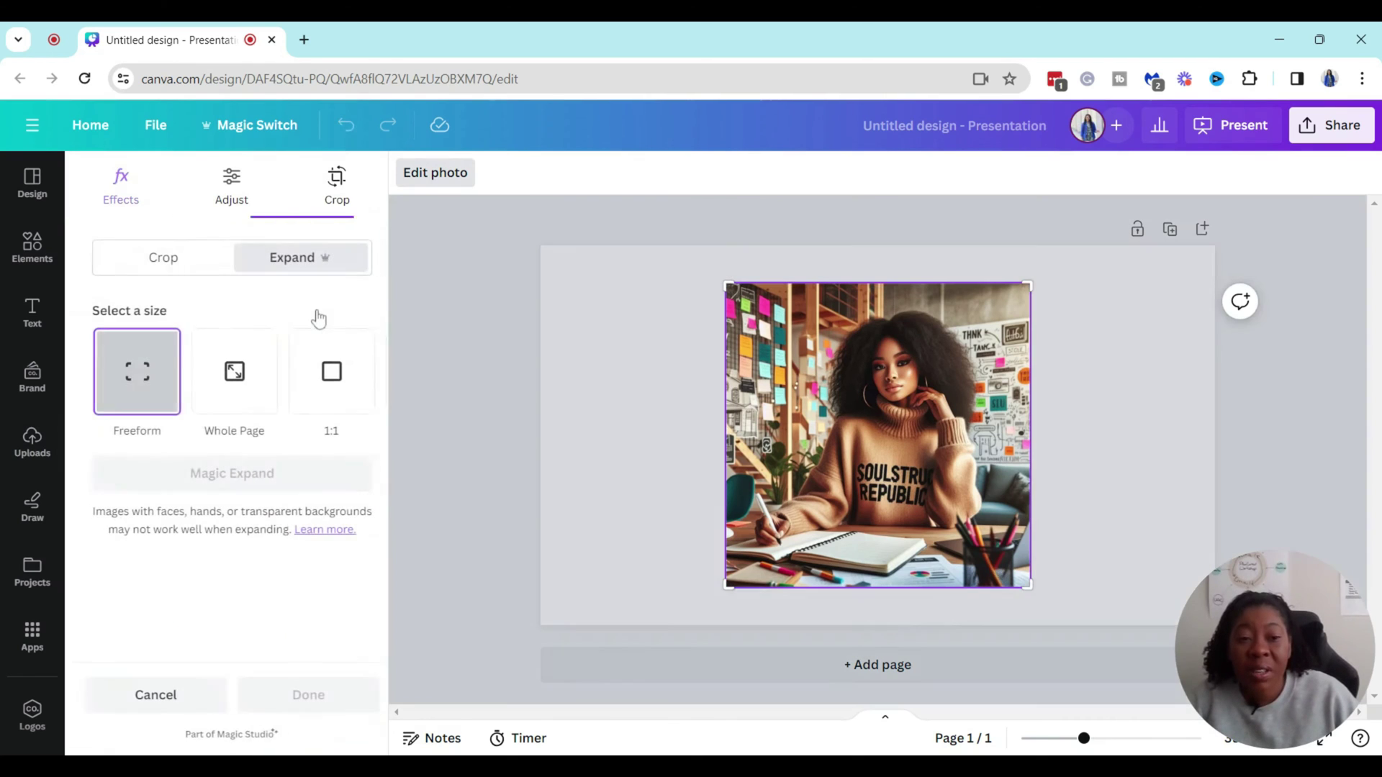
left_click(318, 318)
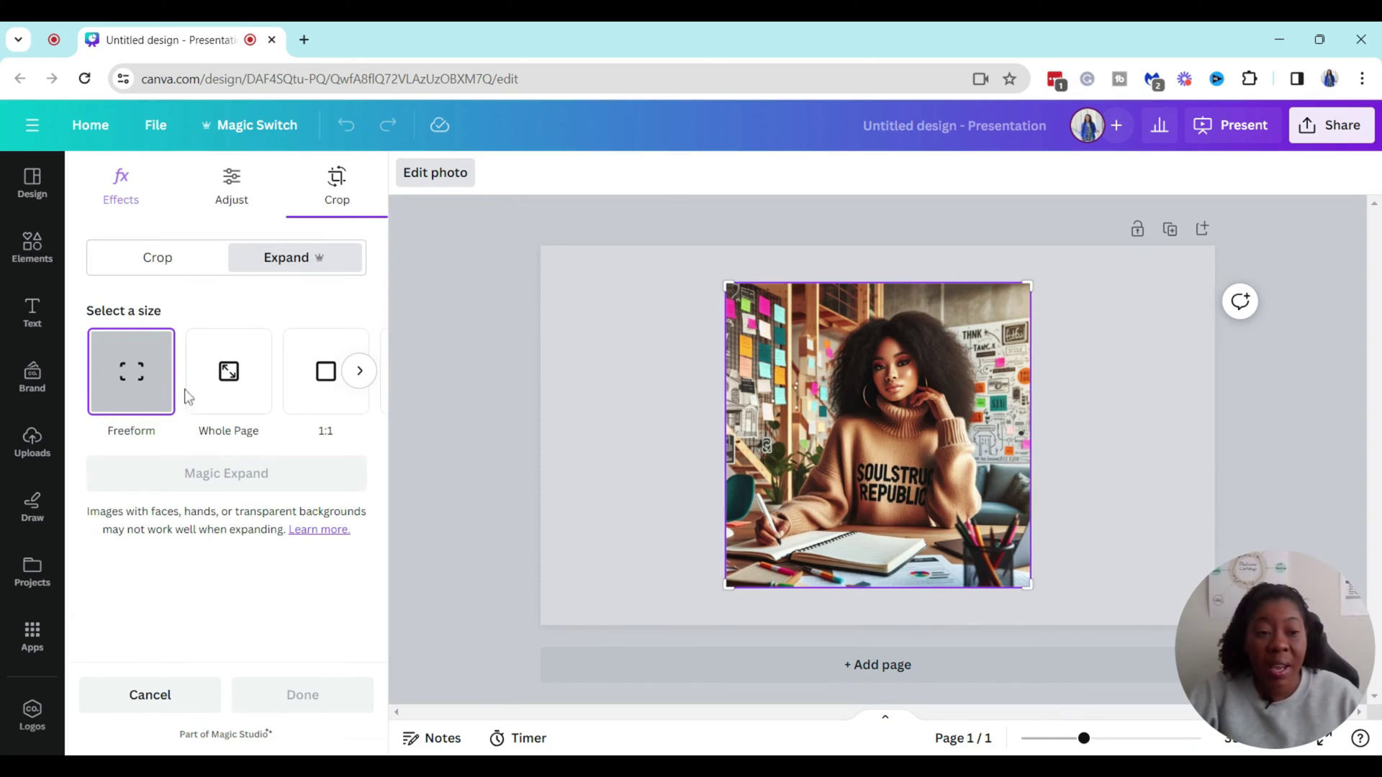
left_click(229, 385)
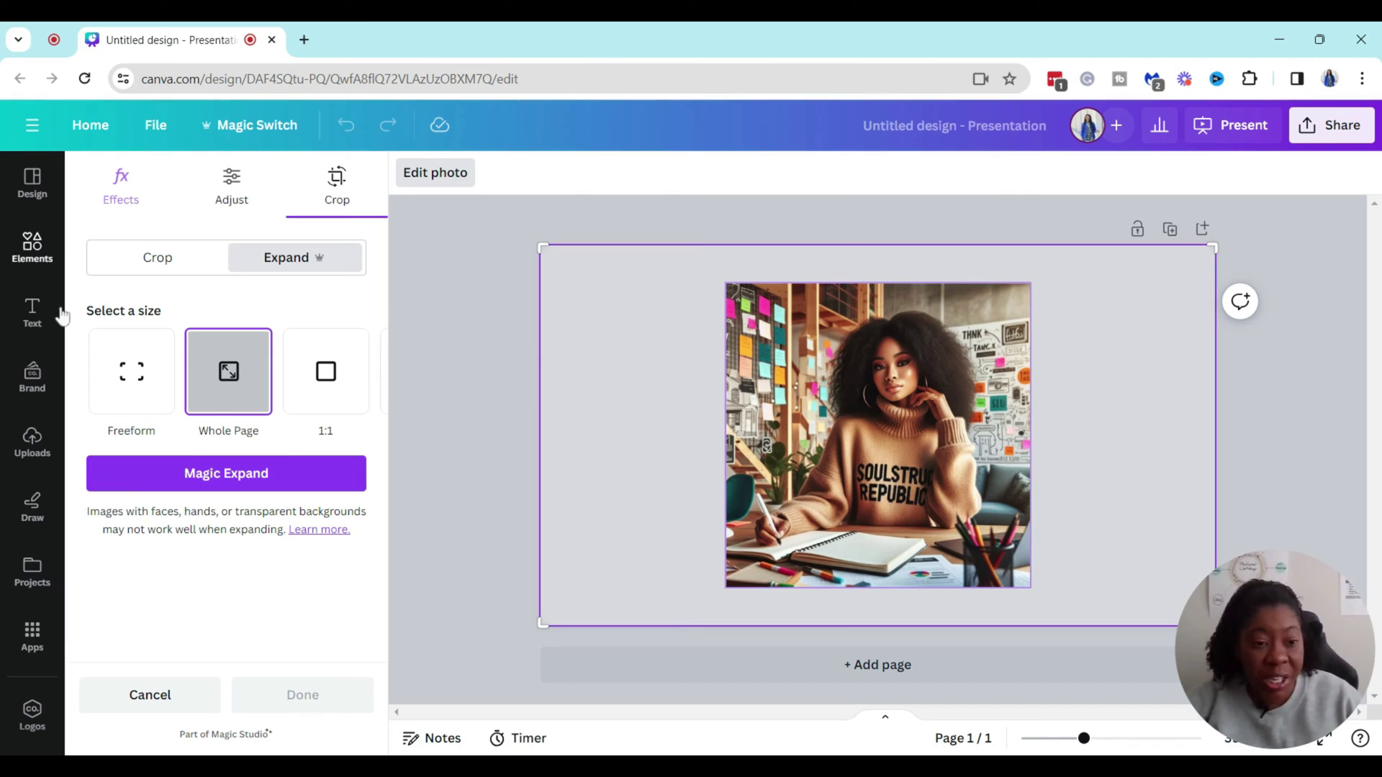
left_click(220, 482)
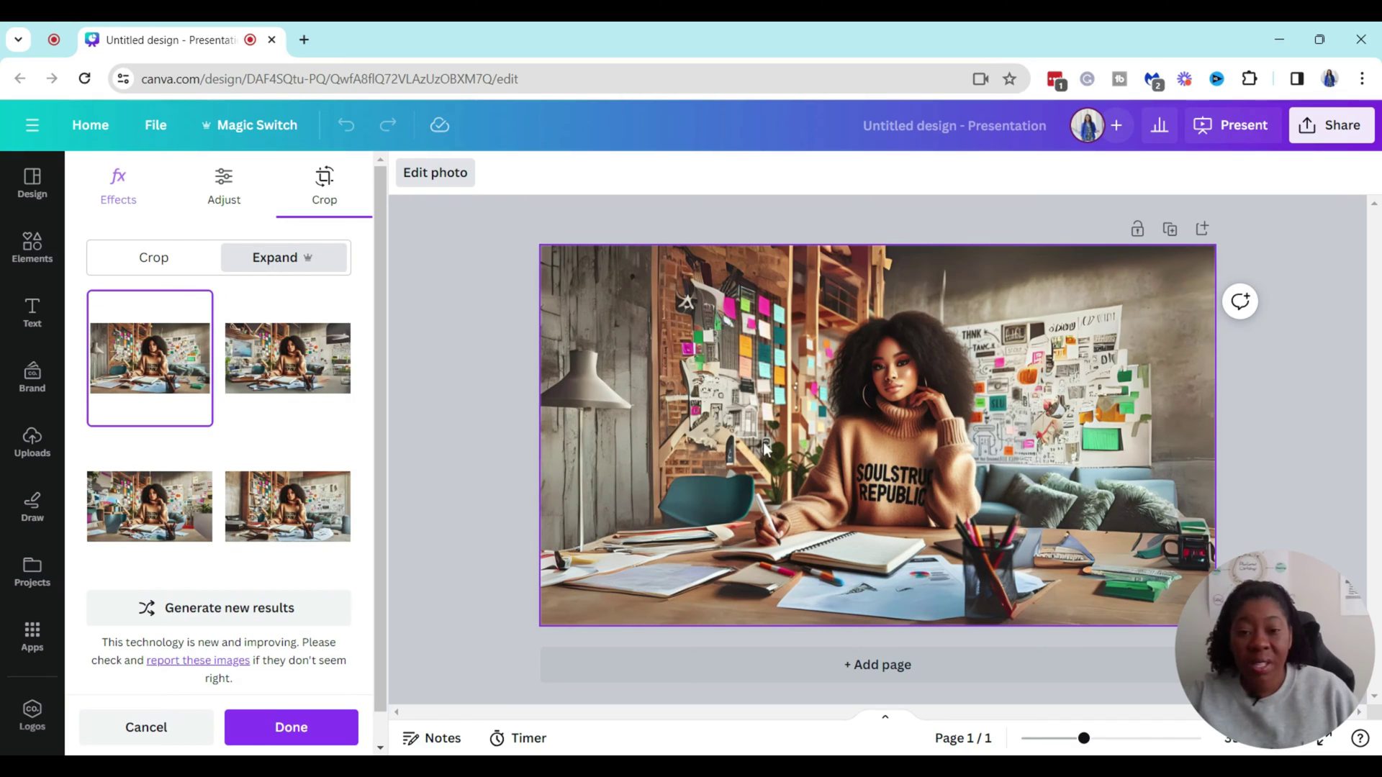
Step: Compare all four expansion results, ending on the concrete-walled office with a floor lamp
left_click(286, 387)
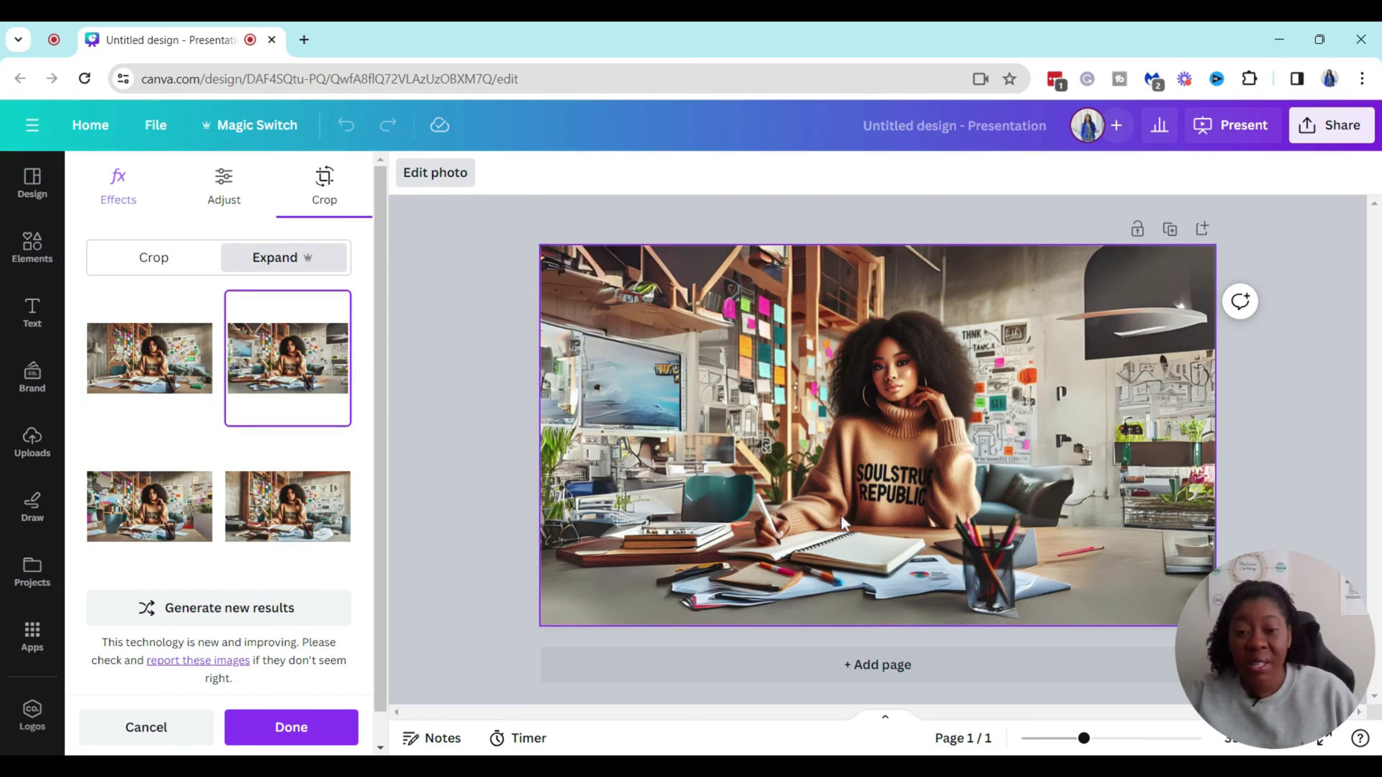
left_click(122, 508)
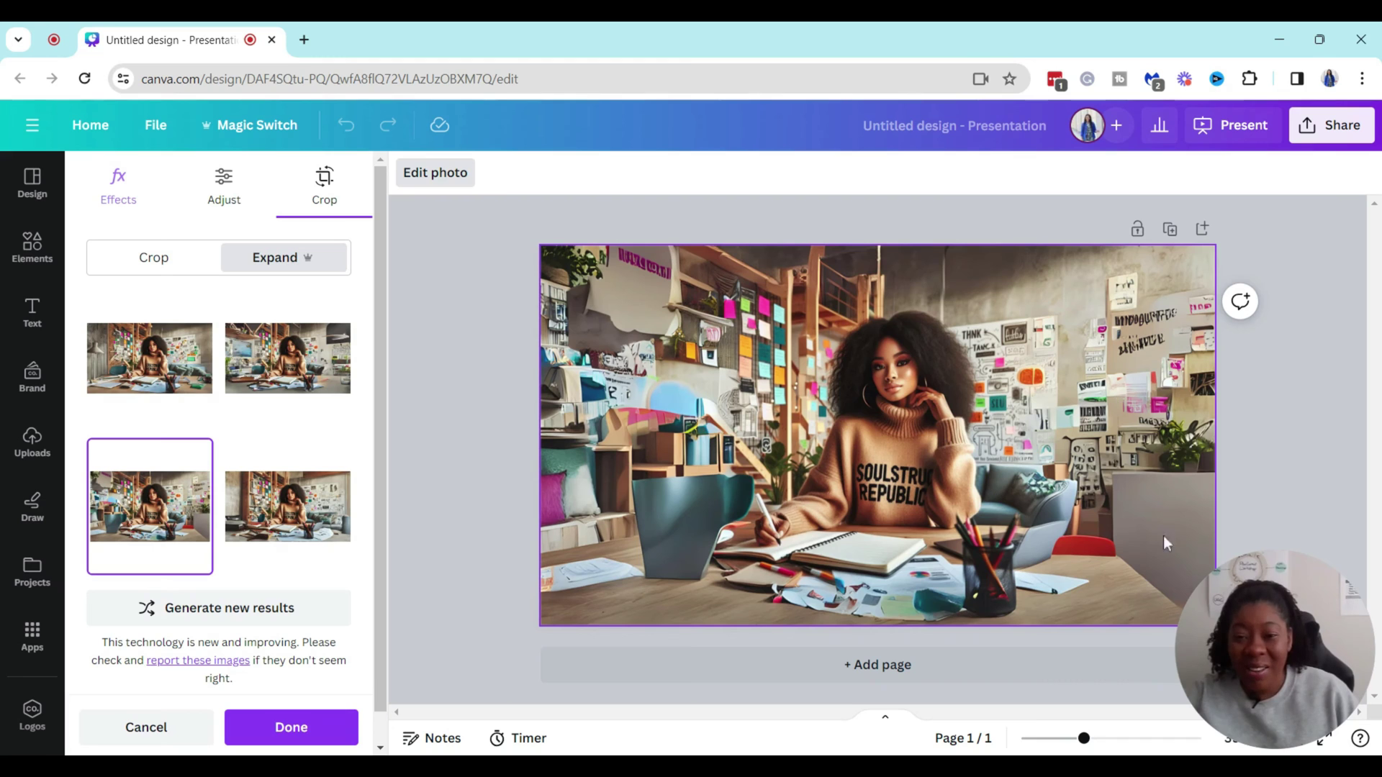
left_click(288, 520)
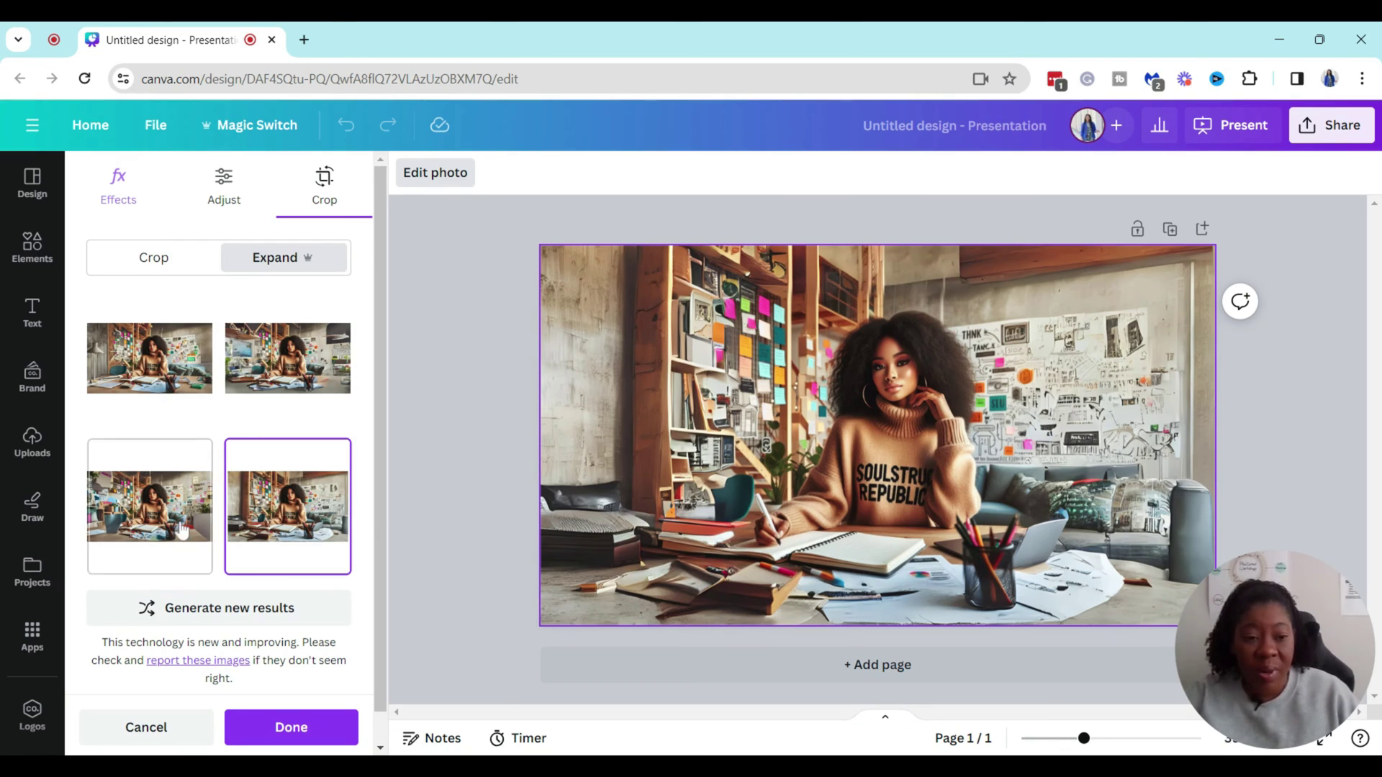
left_click(150, 512)
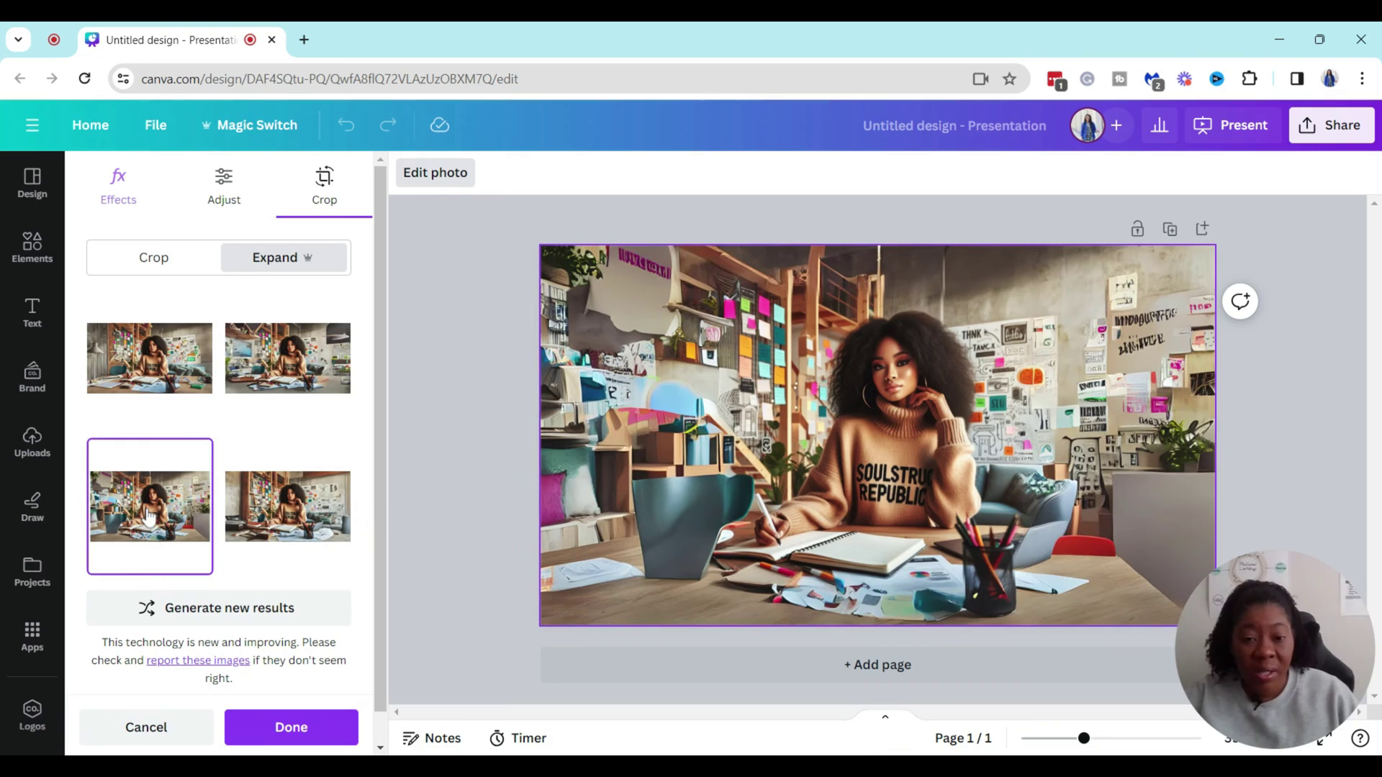
left_click(276, 372)
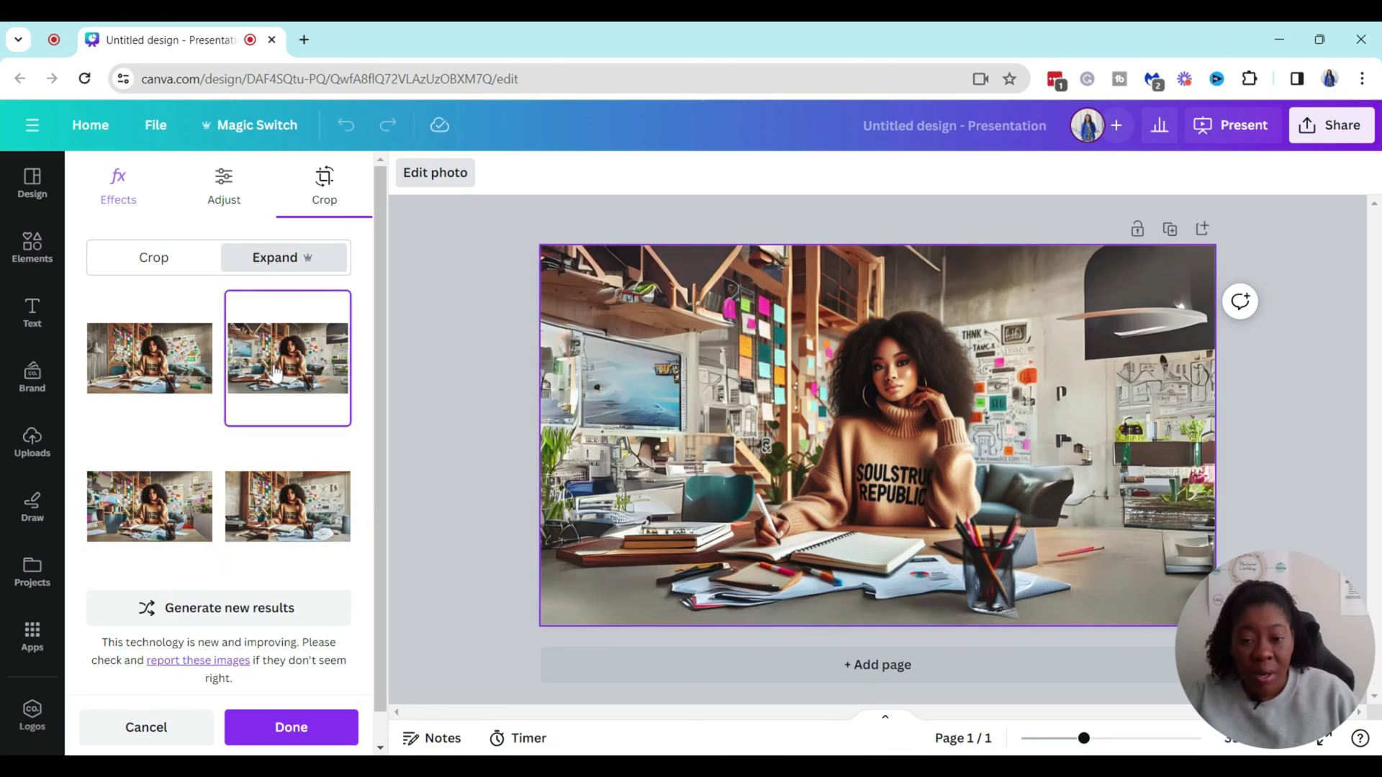
left_click(165, 389)
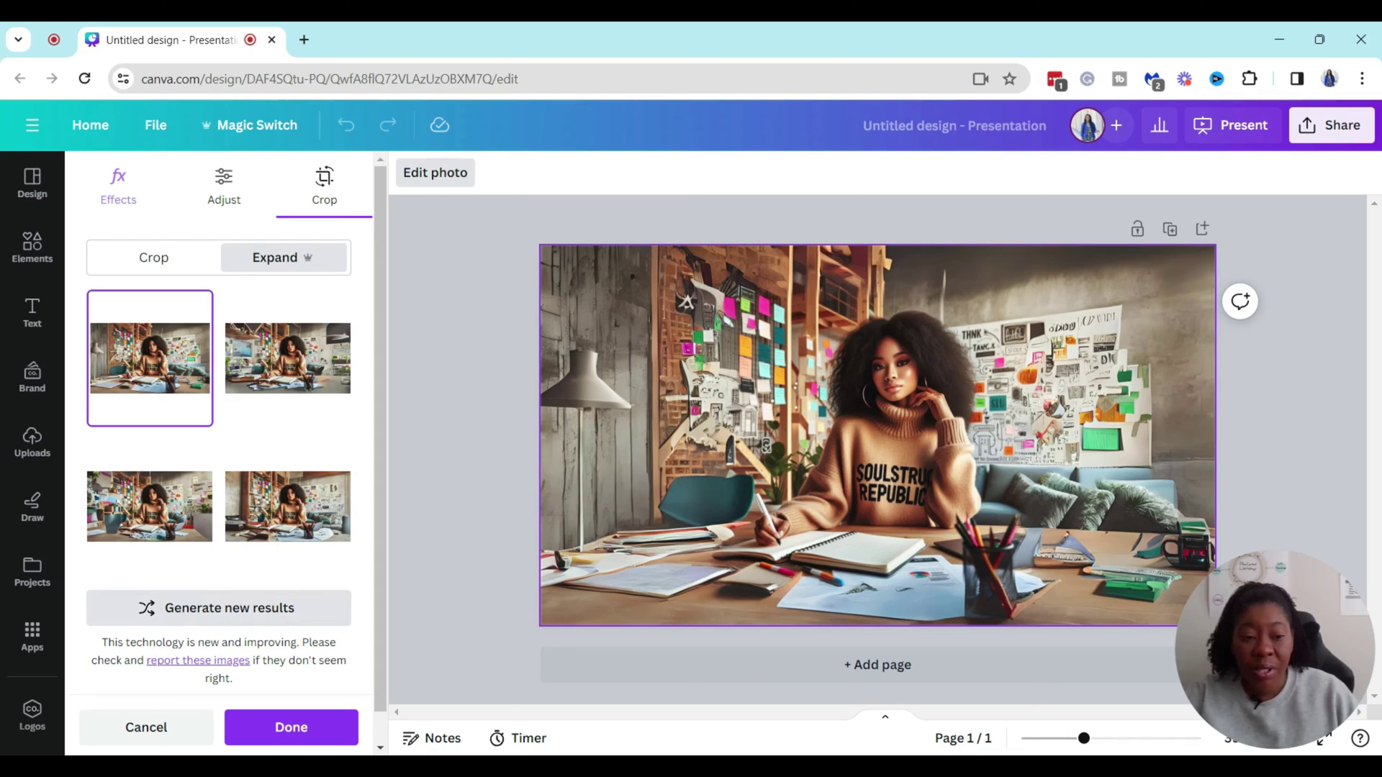
Step: Generate a fresh batch of four expansions and preview the new versions
left_click(185, 611)
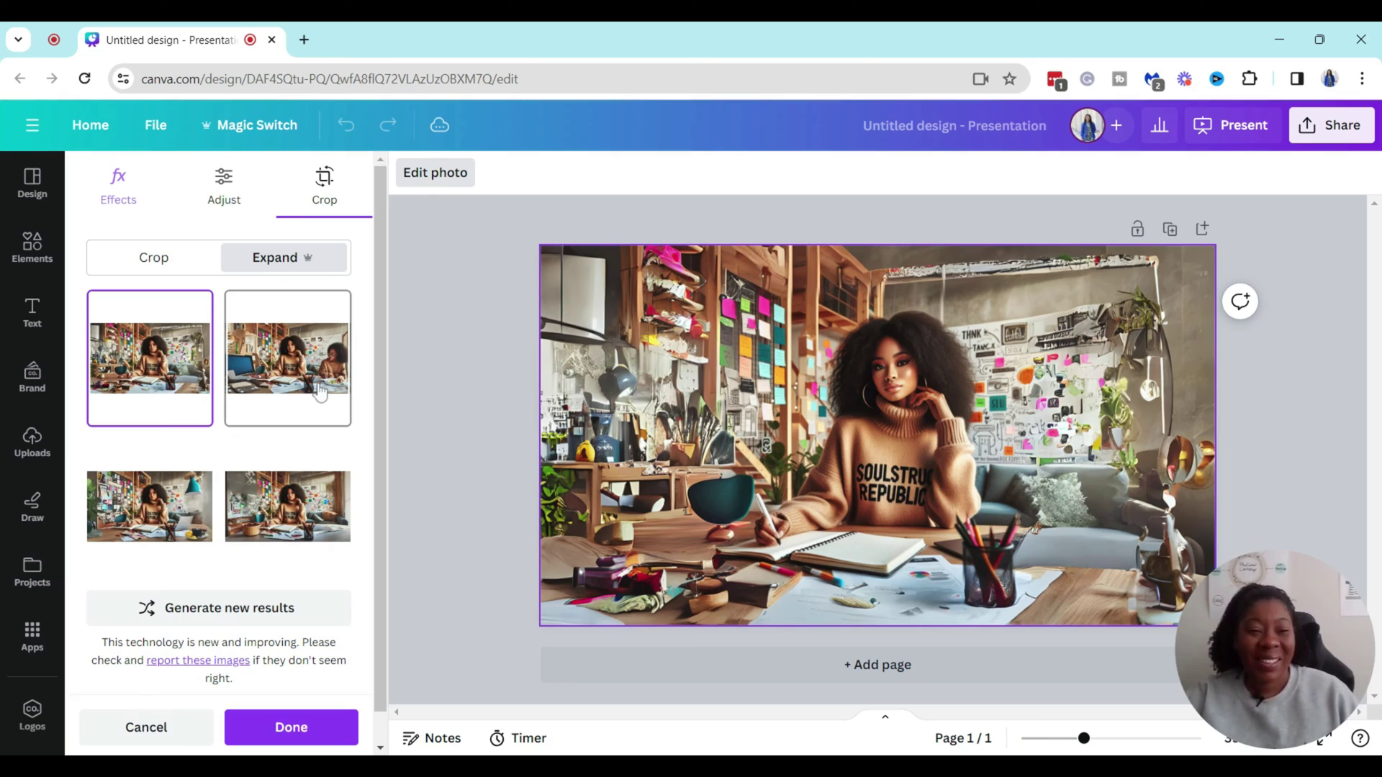
left_click(312, 376)
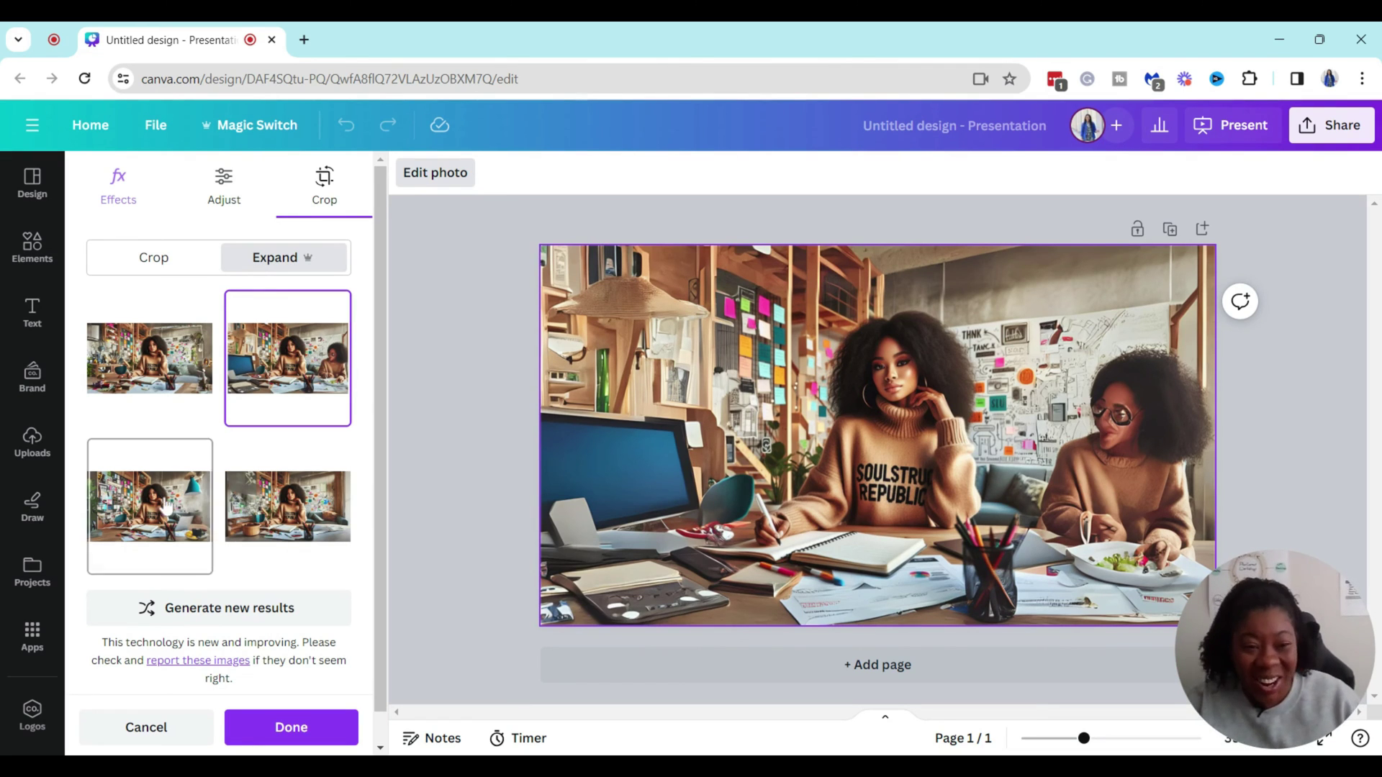
left_click(141, 518)
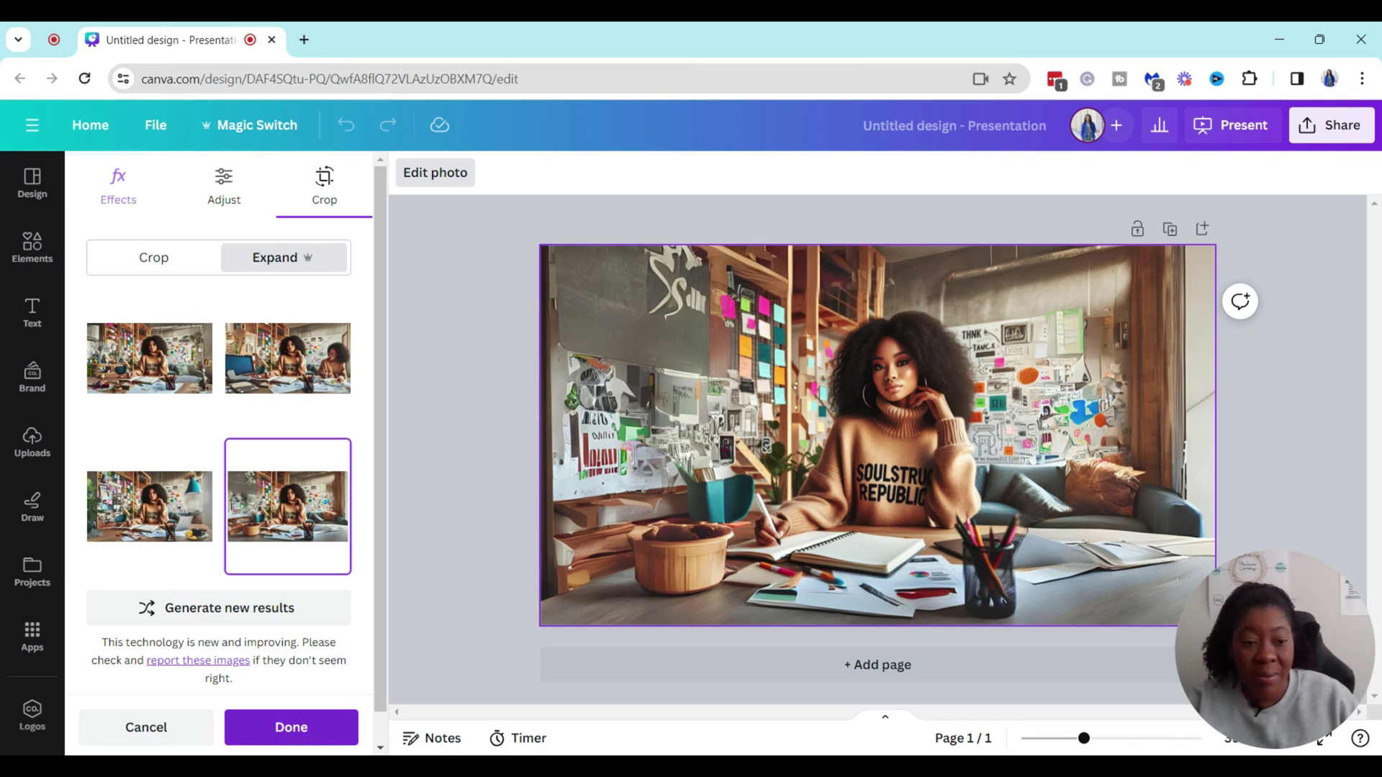
Step: Apply the chosen sticky-note-wall expansion and deselect it to view the full page
left_click(264, 728)
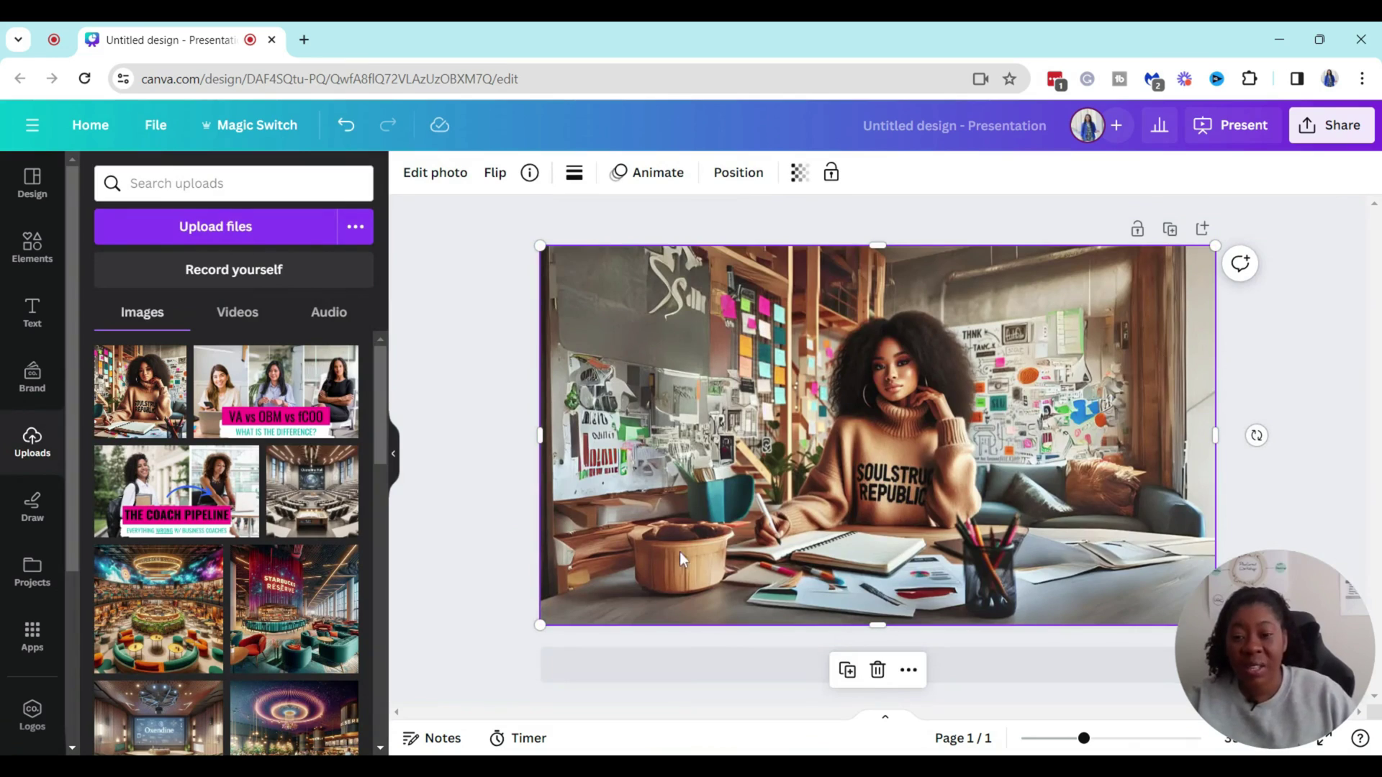
left_click(481, 357)
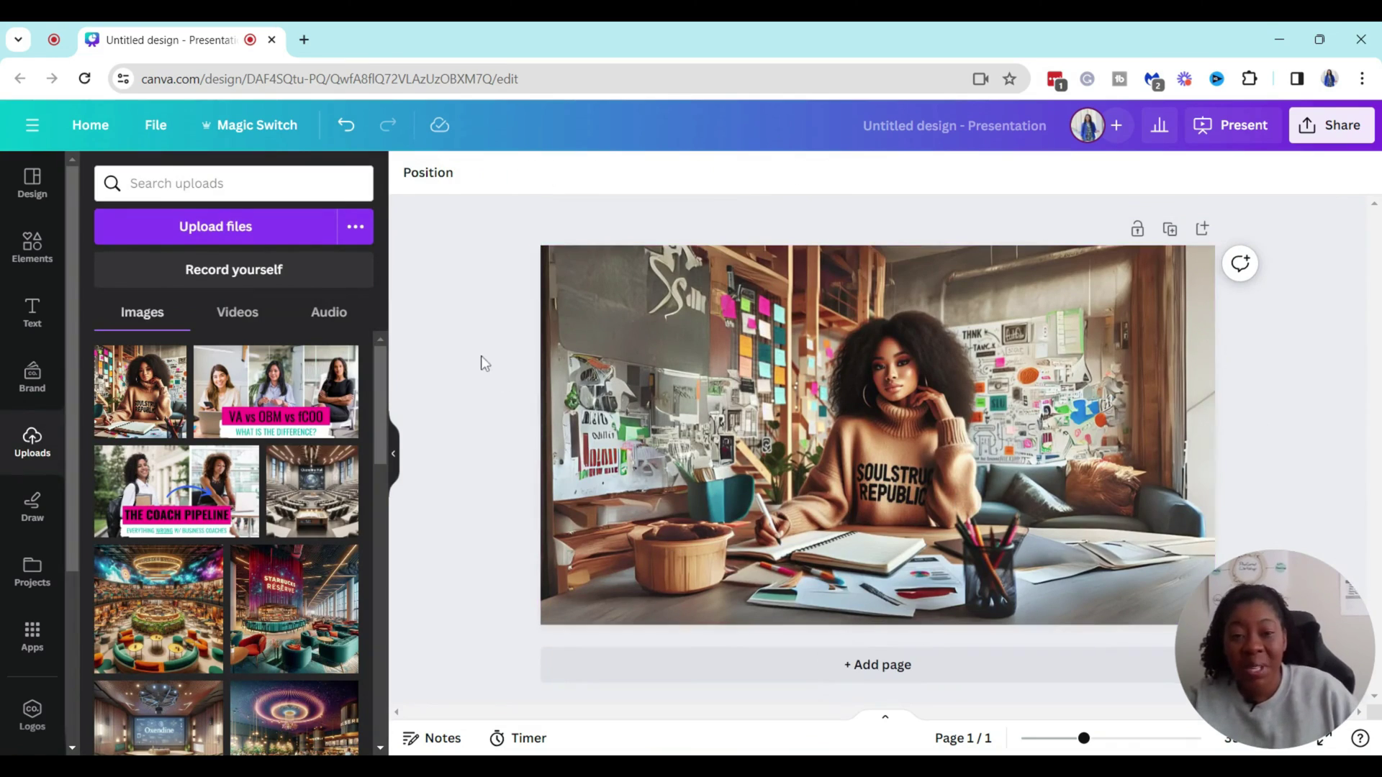